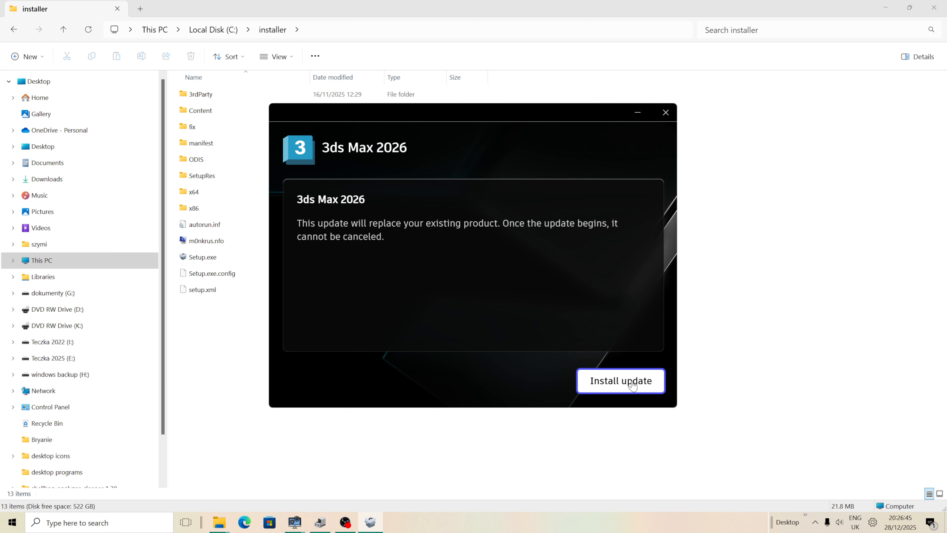
Try to install the 3ds Max 2026 update, choosing not to restart the computer now.
left_click(631, 385)
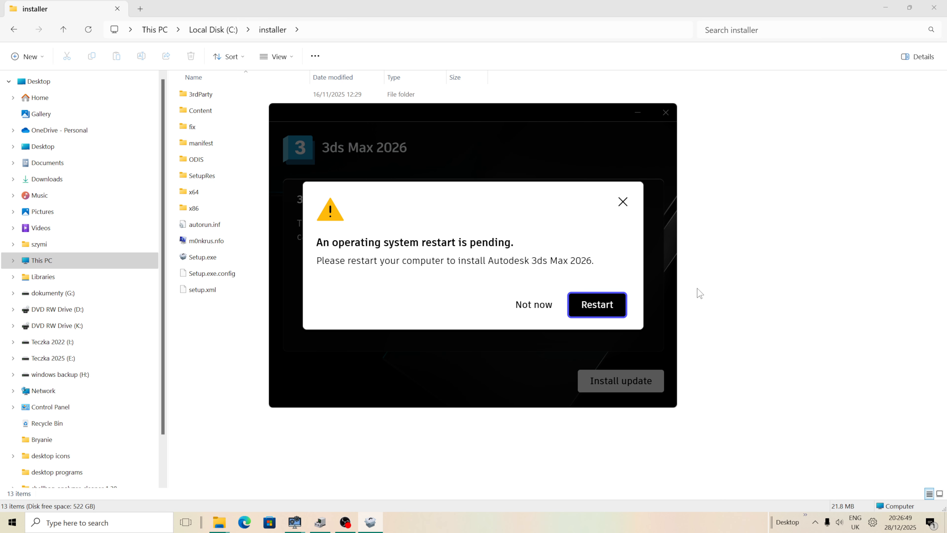
left_click(532, 312)
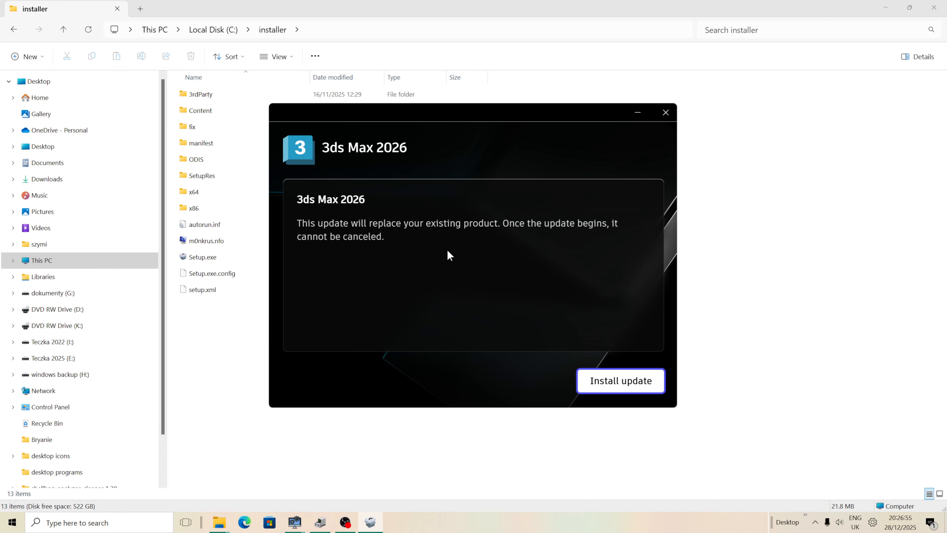
left_click(585, 369)
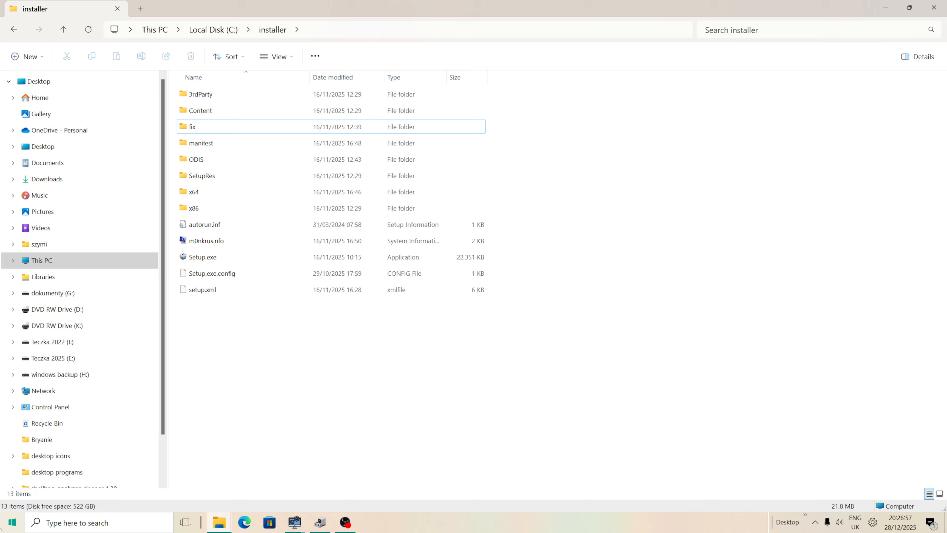
Find and open regedit, then place the Registry Editor window so its key tree is readable.
left_click(13, 522)
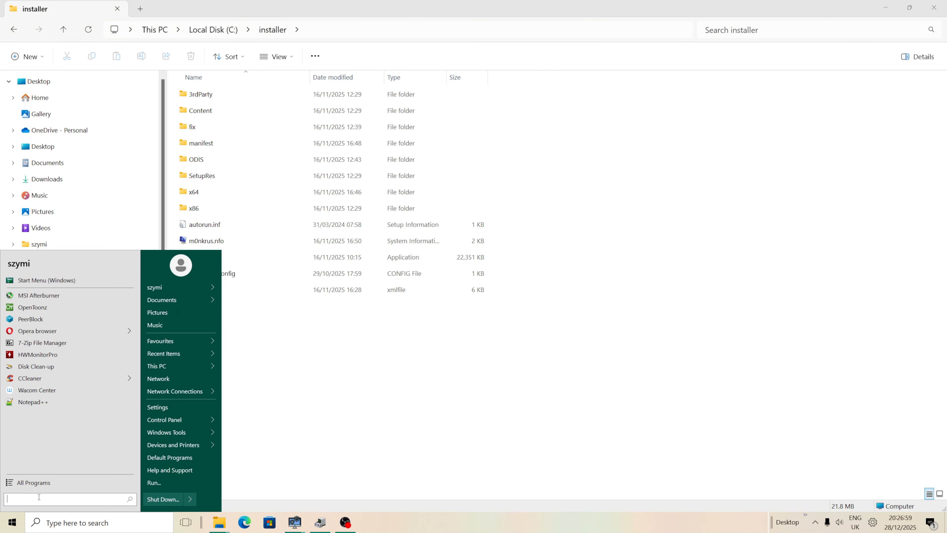
type("regedit")
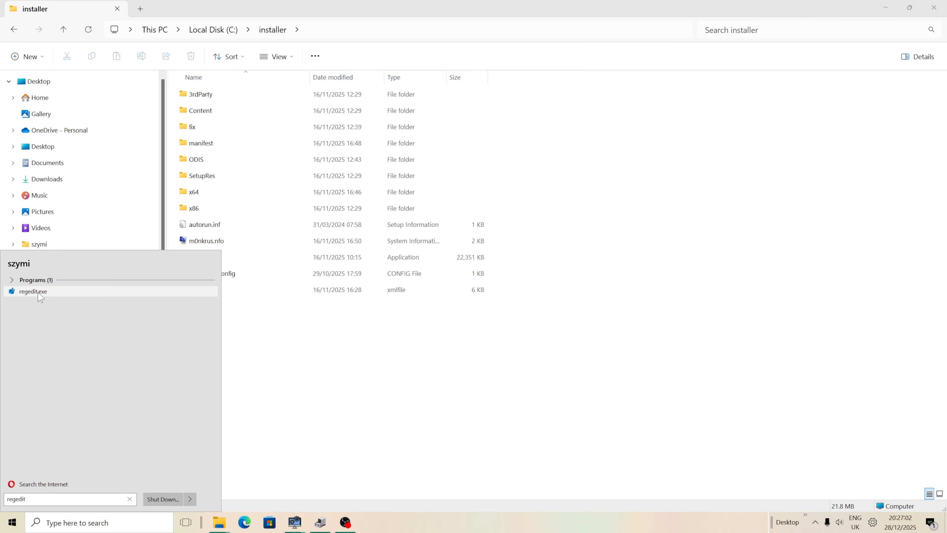
left_click(39, 292)
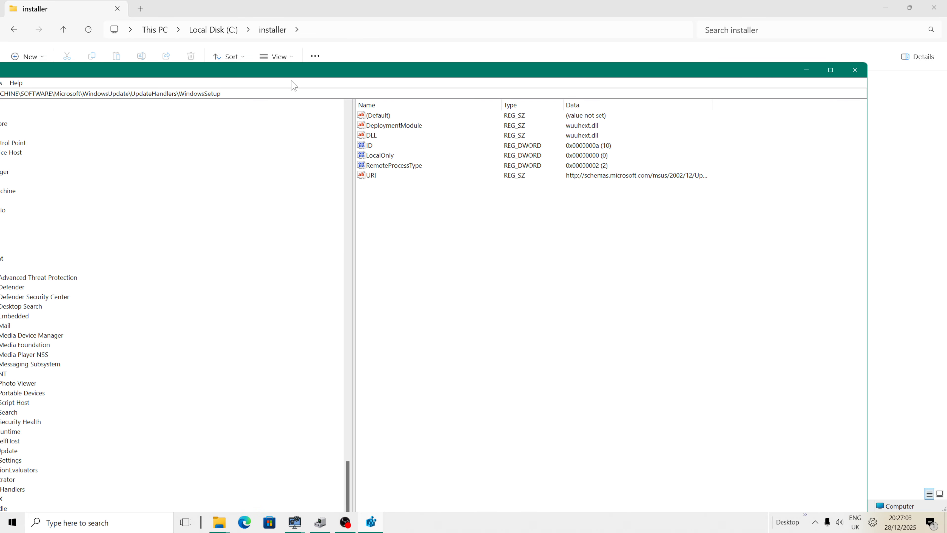
left_click_drag(380, 65, 560, 98)
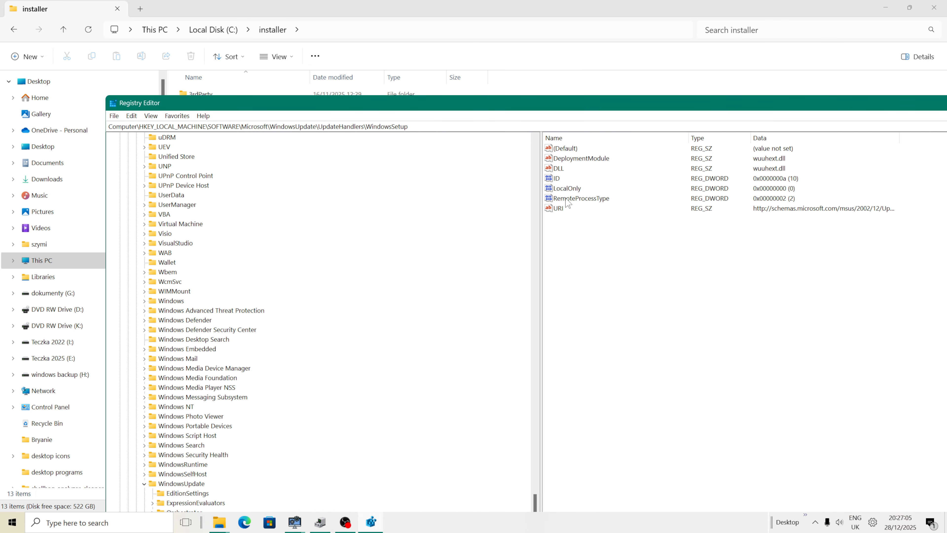
Collapse the SOFTWARE key in the registry tree and select HKEY_LOCAL_MACHINE.
left_click_drag(547, 511, 492, 152)
left_click(128, 214)
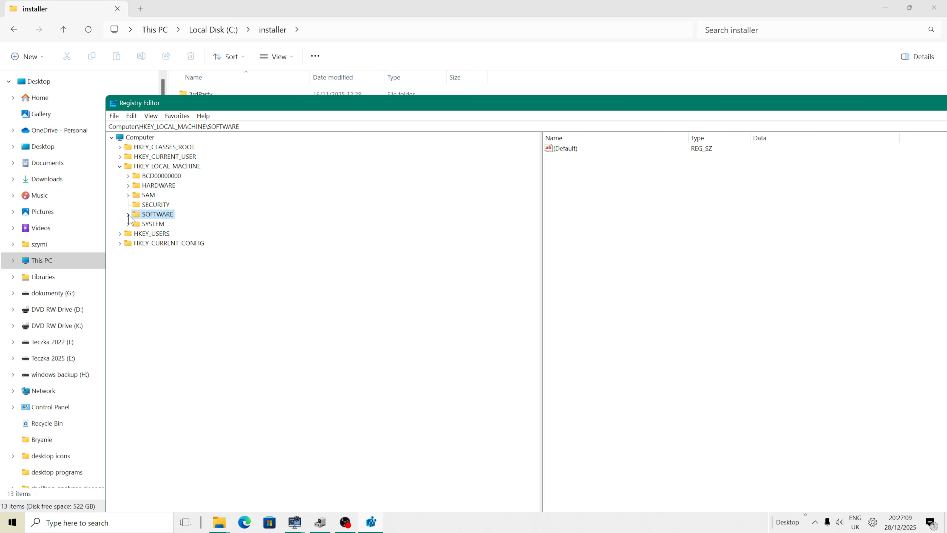
left_click(176, 166)
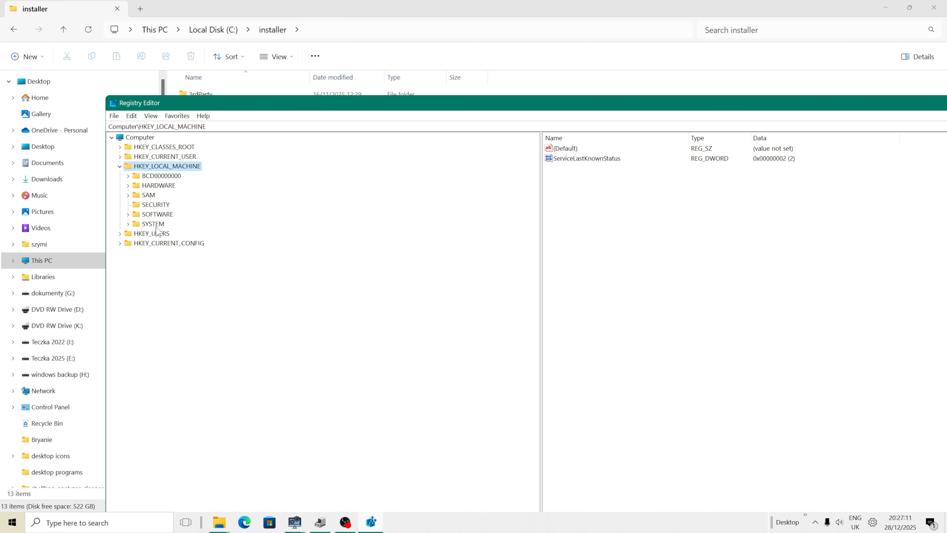
Look through the subkeys of HKEY_LOCAL_MACHINE\SYSTEM\CurrentControlSet\Control, then collapse the SYSTEM branch.
left_click(135, 226)
left_click(128, 224)
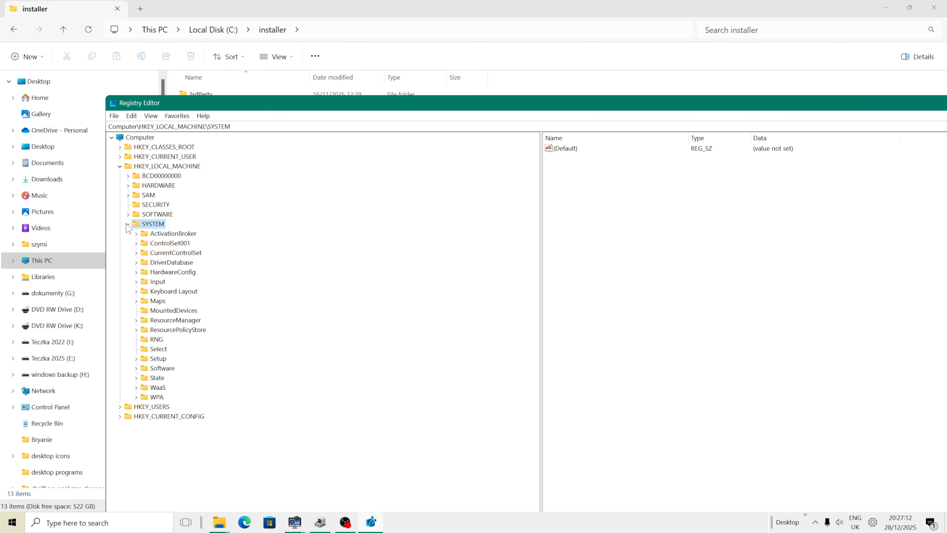
left_click(180, 253)
left_click(136, 253)
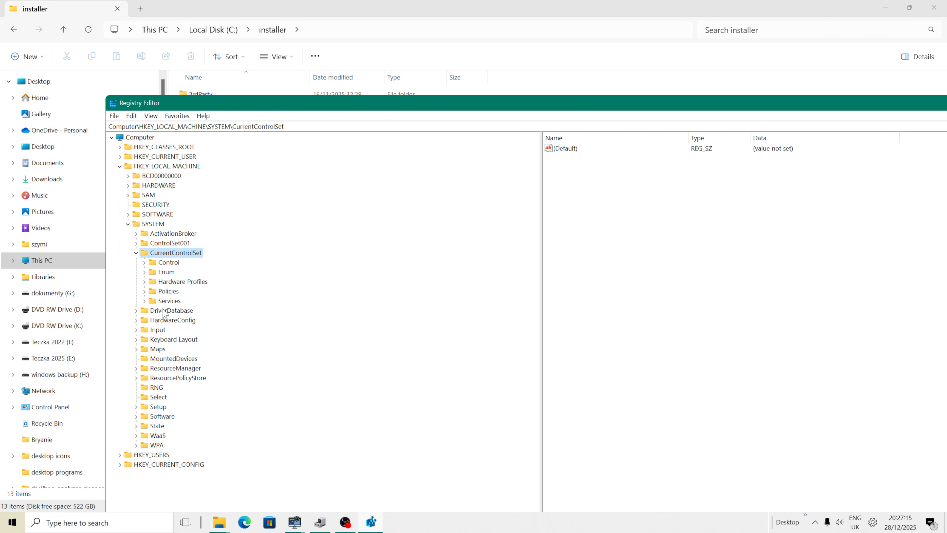
left_click(145, 262)
scroll(202, 328, "down", 20)
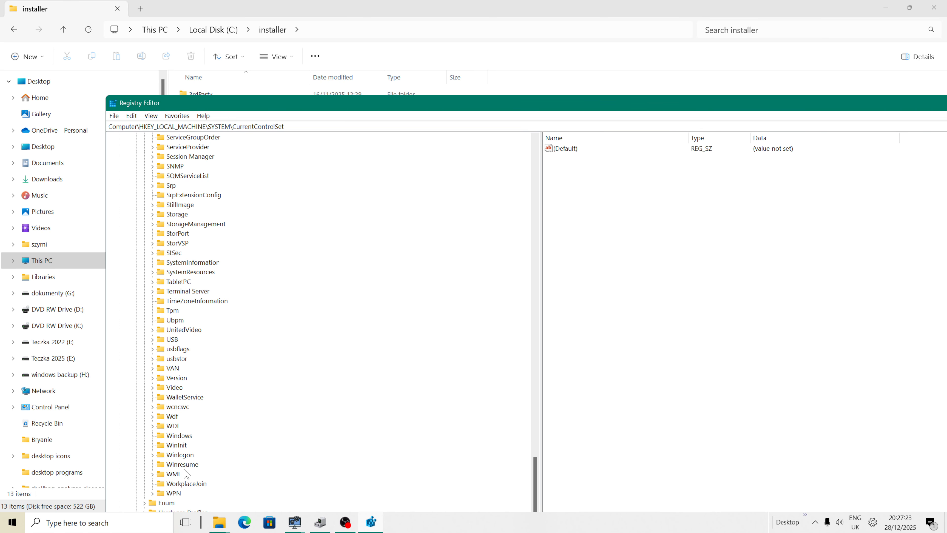
scroll(192, 465, "up", 20)
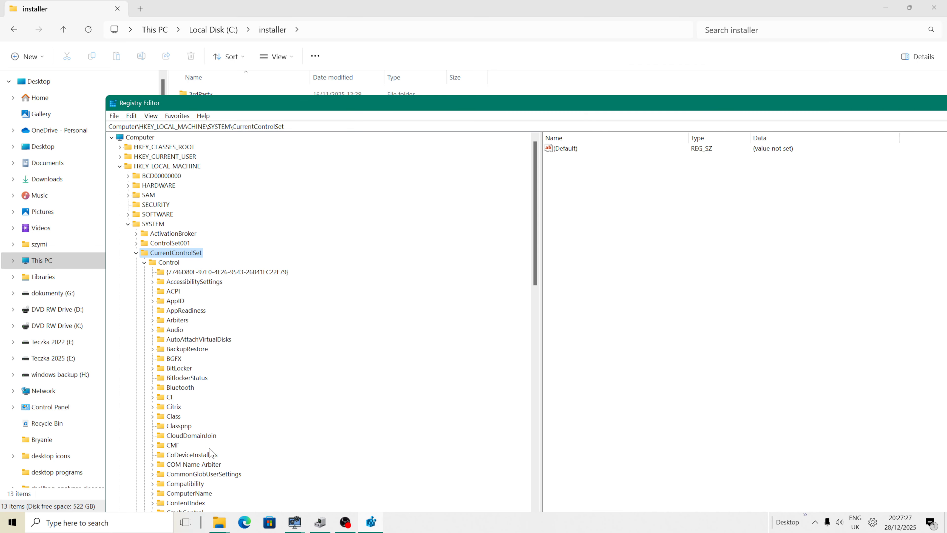
left_click(136, 254)
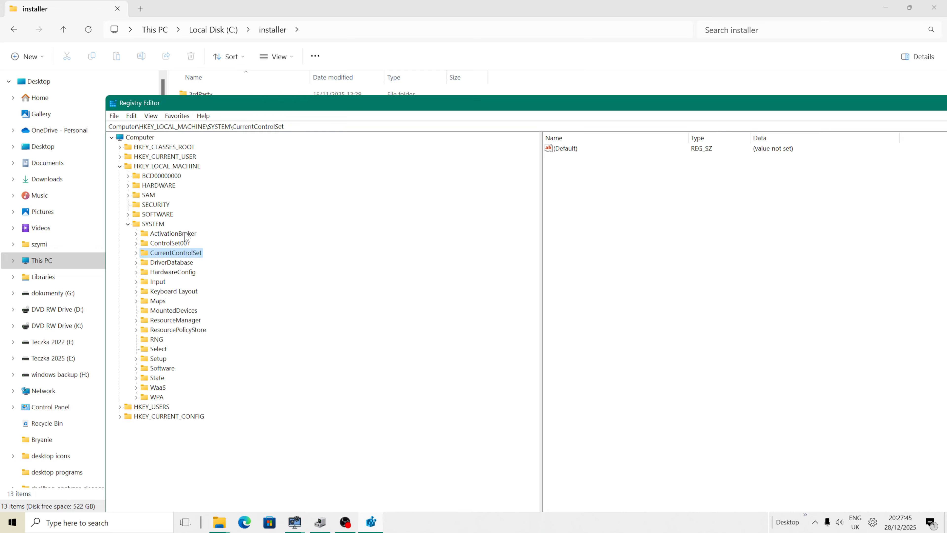
left_click(128, 224)
Expand HKEY_LOCAL_MACHINE\SOFTWARE and its Microsoft key.
key("Up")
key("Right")
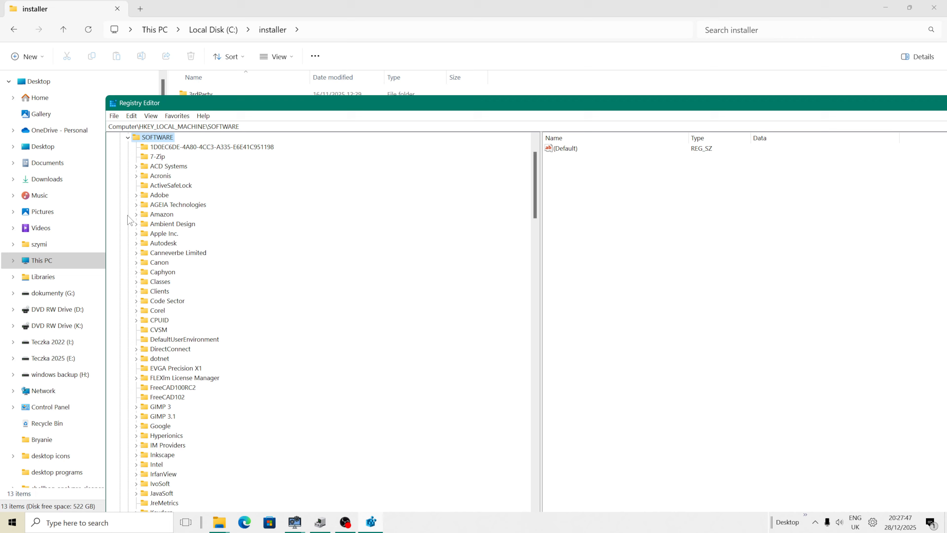
scroll(190, 306, "up", 3)
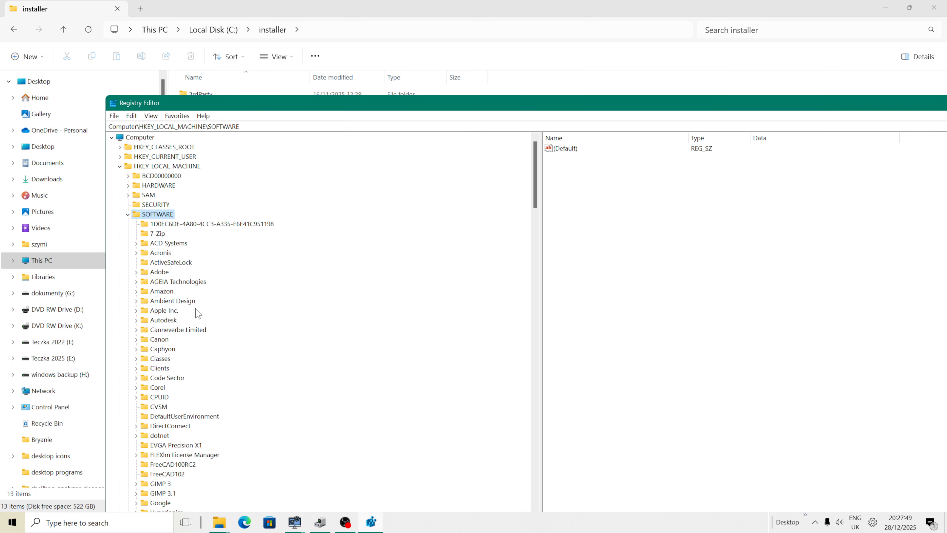
scroll(201, 331, "down", 5)
scroll(201, 332, "down", 6)
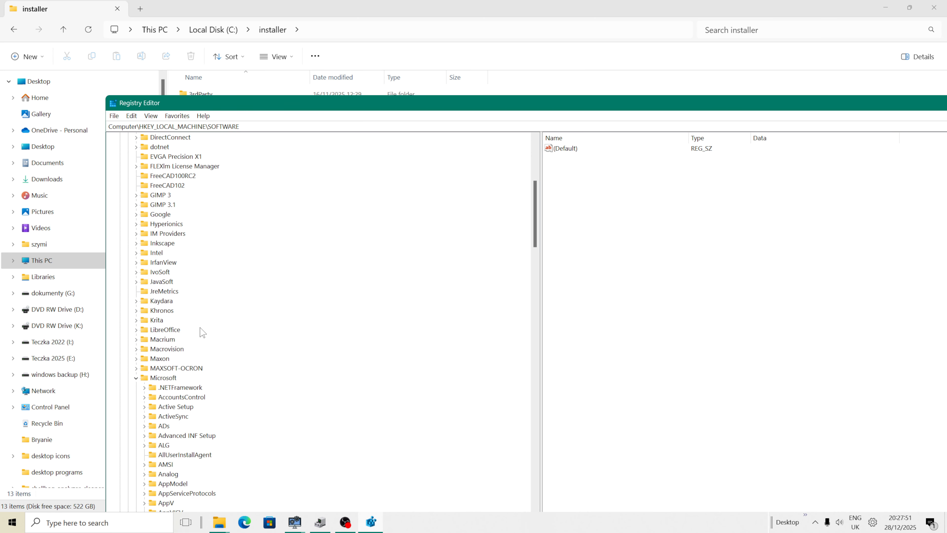
scroll(167, 352, "down", 4)
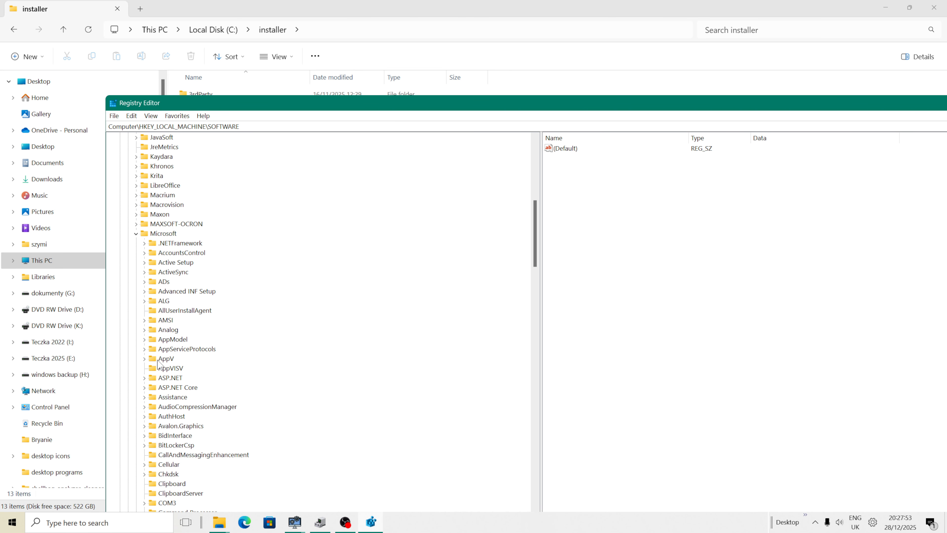
left_click(136, 234)
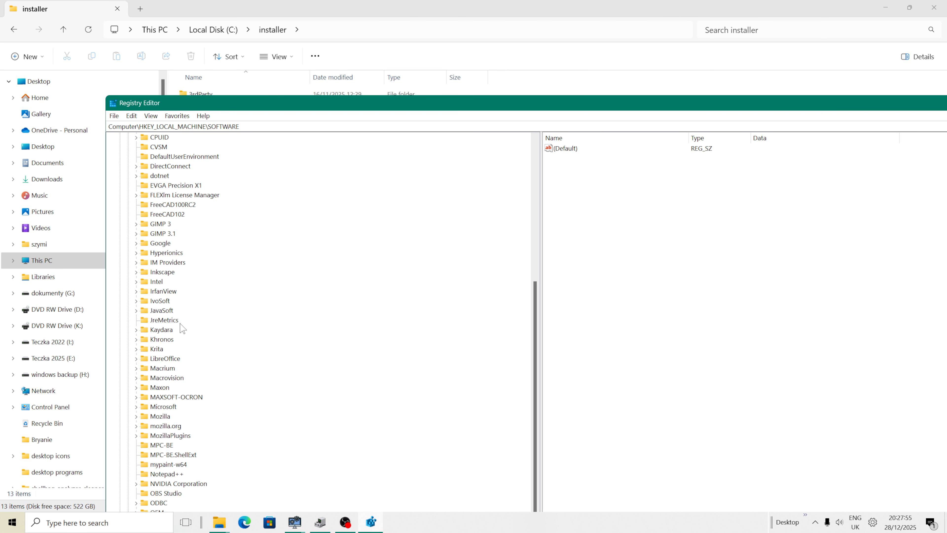
scroll(194, 326, "down", 5)
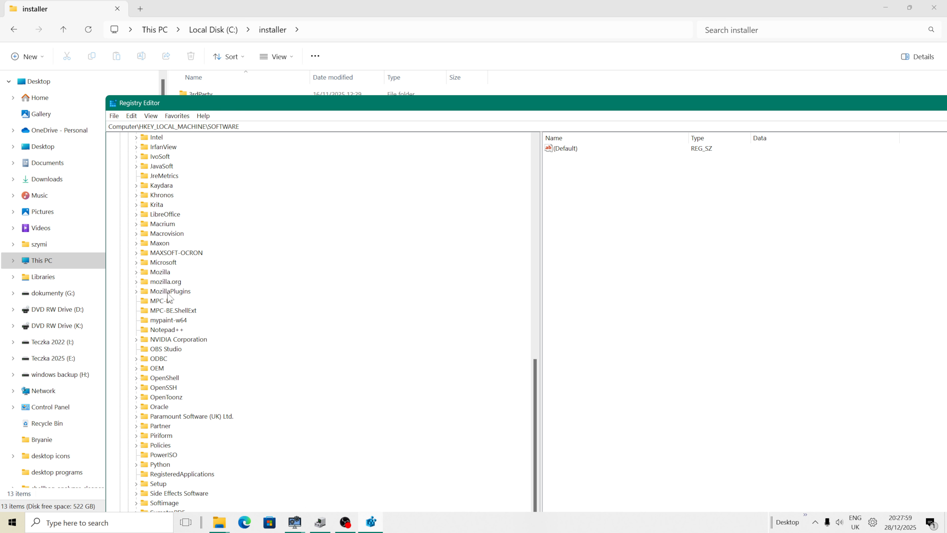
left_click(175, 262)
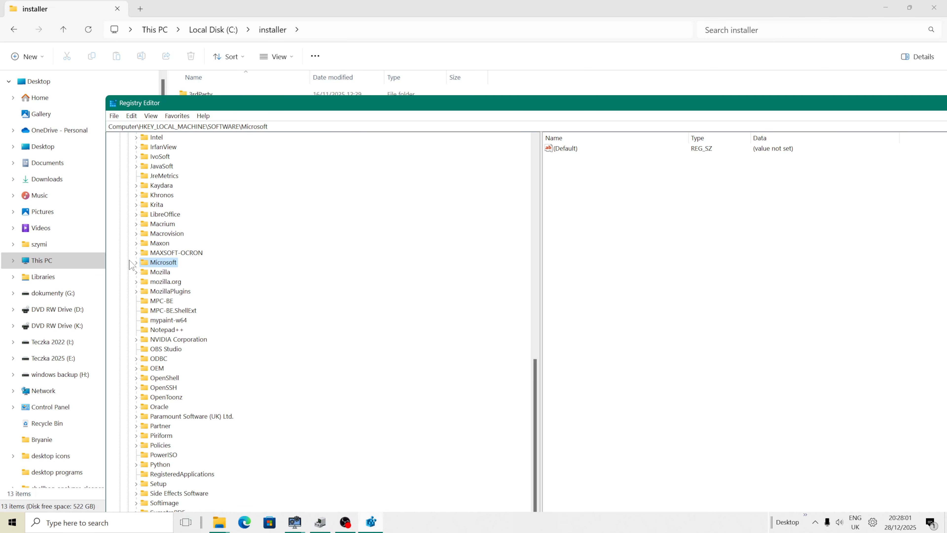
left_click(136, 262)
Within the Microsoft key, expand Windows and its CurrentVersion subkey.
scroll(189, 309, "down", 5)
scroll(188, 309, "down", 20)
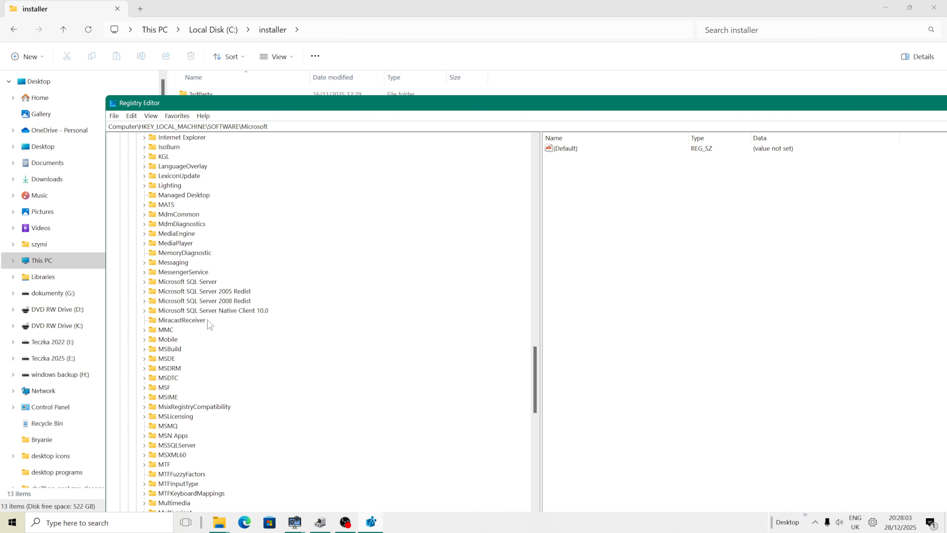
scroll(213, 338, "down", 20)
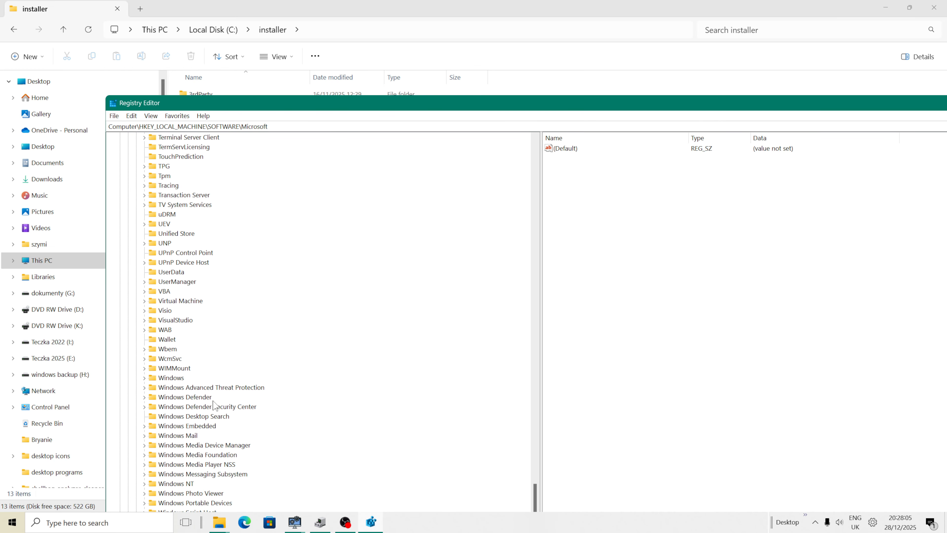
left_click(164, 378)
left_click(144, 378)
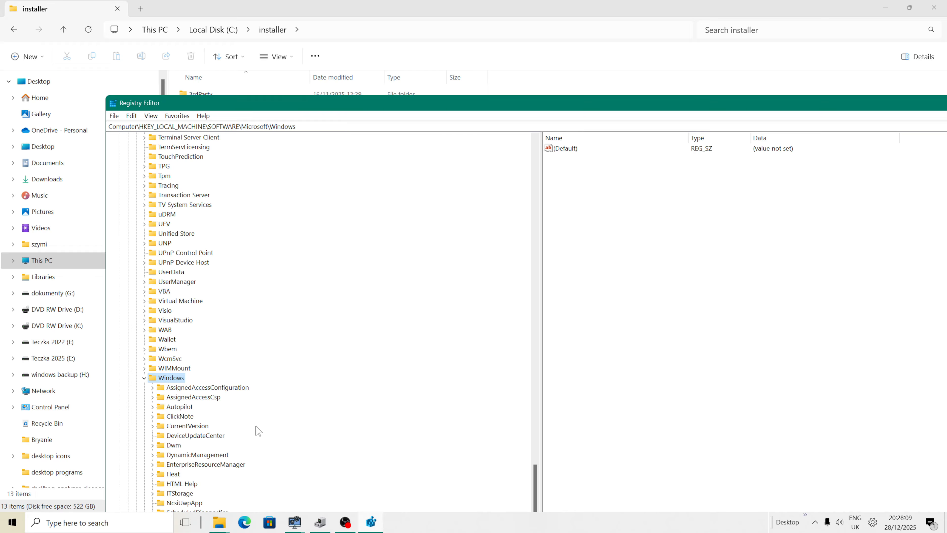
left_click(187, 426)
left_click(152, 425)
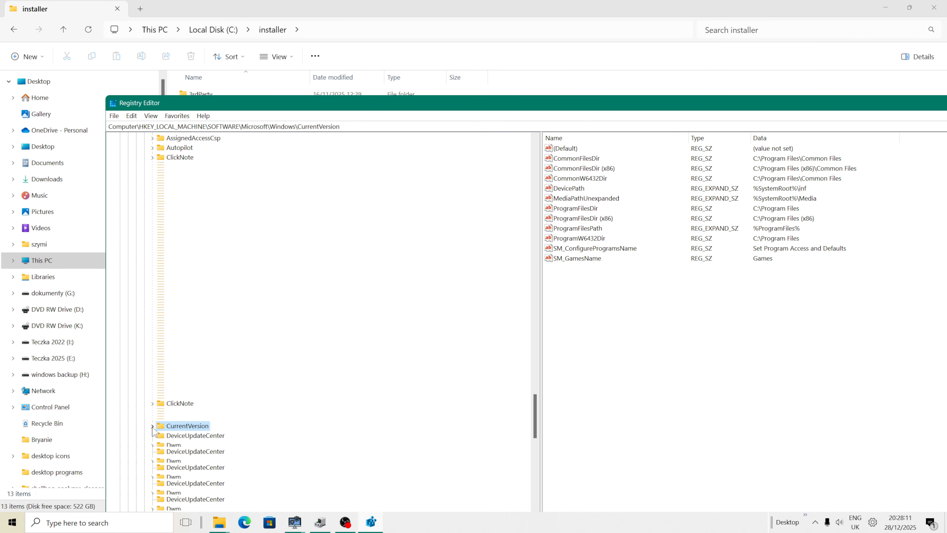
Under CurrentVersion, expand the WindowsUpdate key and its Auto Update subkey.
scroll(222, 438, "down", 20)
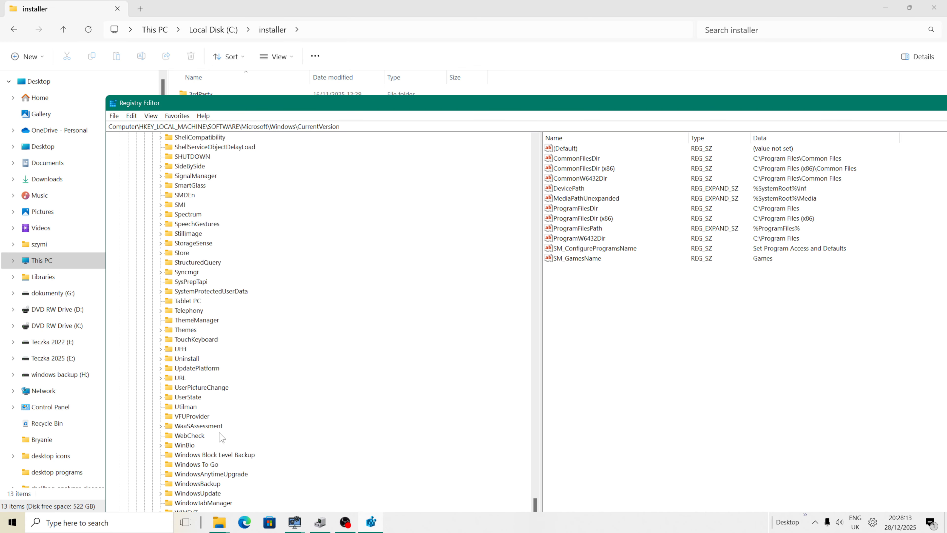
scroll(222, 438, "down", 2)
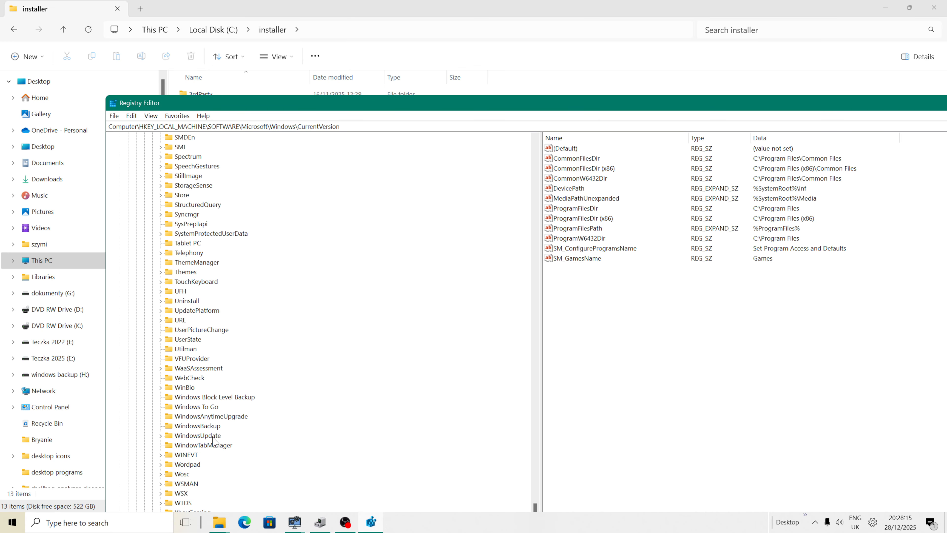
scroll(214, 438, "down", 5)
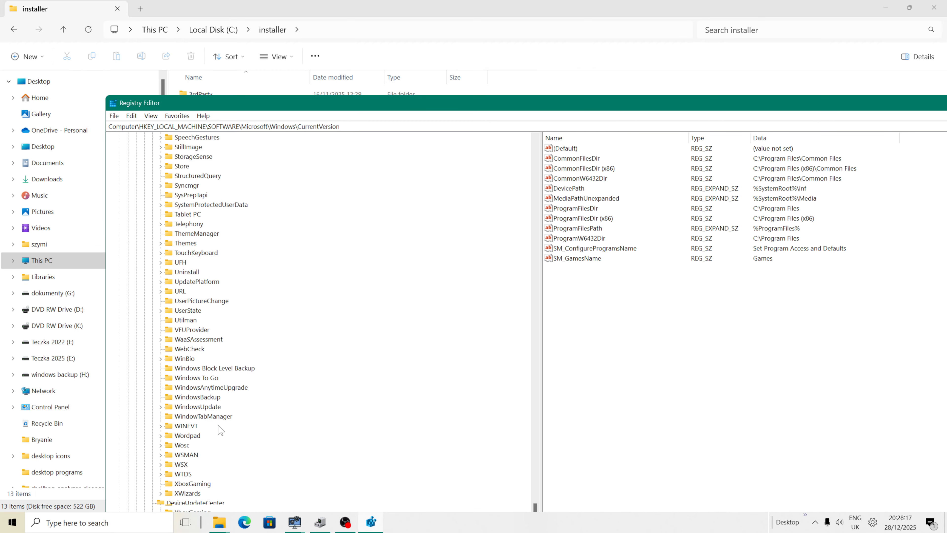
left_click(216, 292)
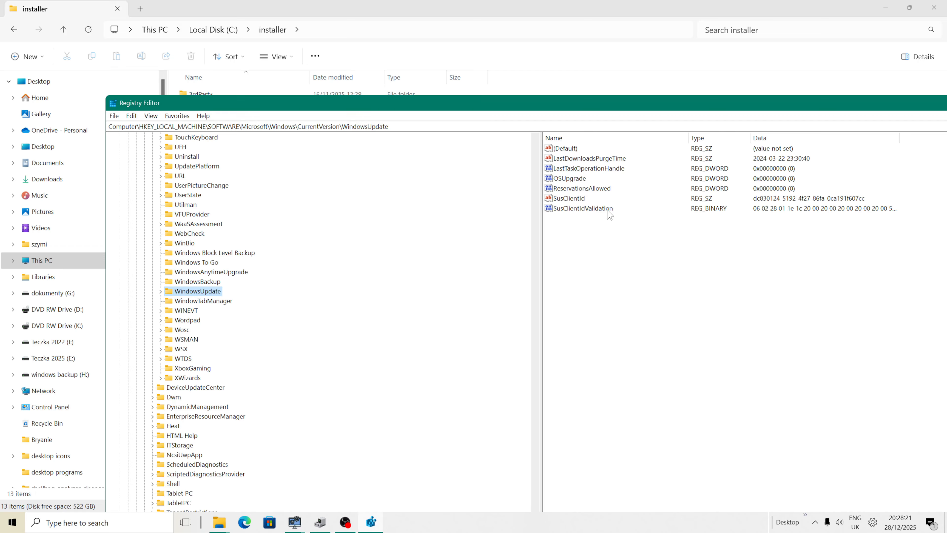
left_click(161, 292)
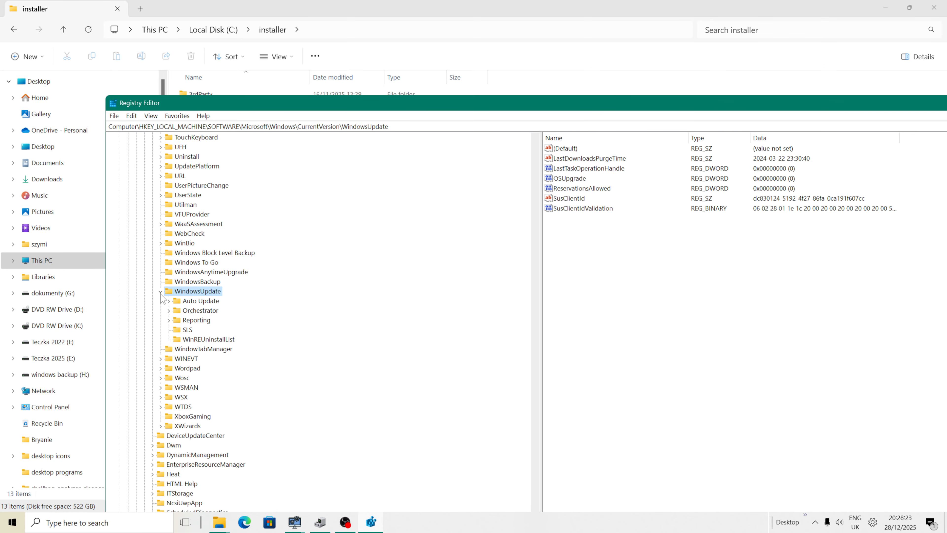
left_click(201, 301)
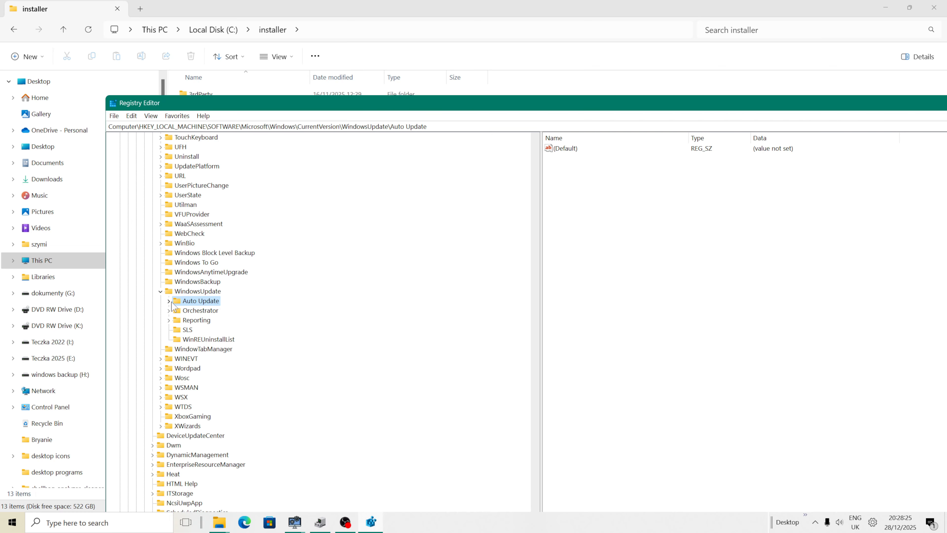
double_click(206, 303)
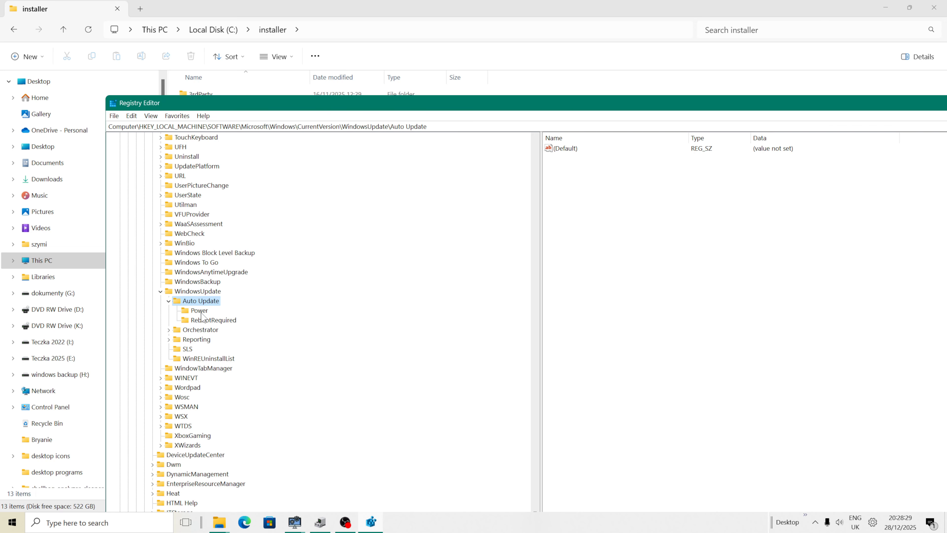
Inspect the RebootRequired and Orchestrator keys under WindowsUpdate, then reselect Auto Update.
left_click(206, 322)
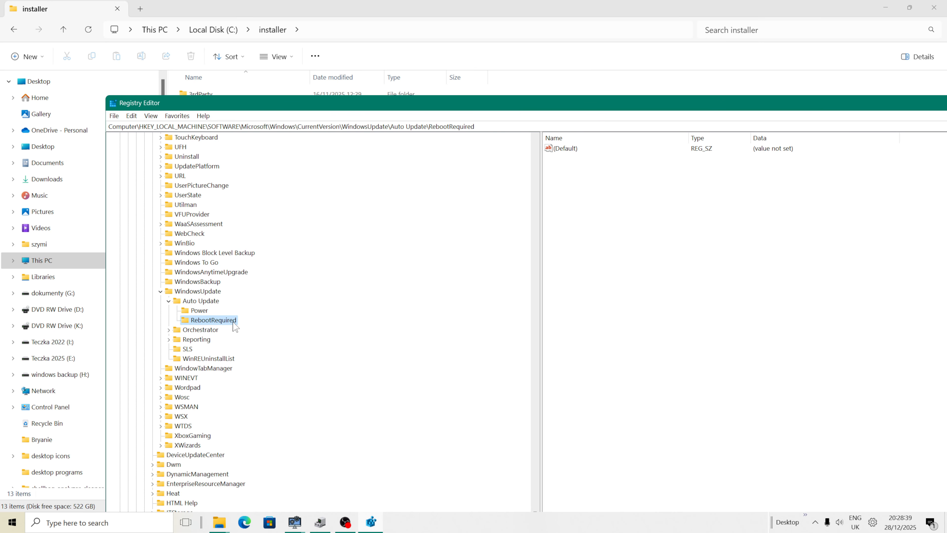
left_click(188, 332)
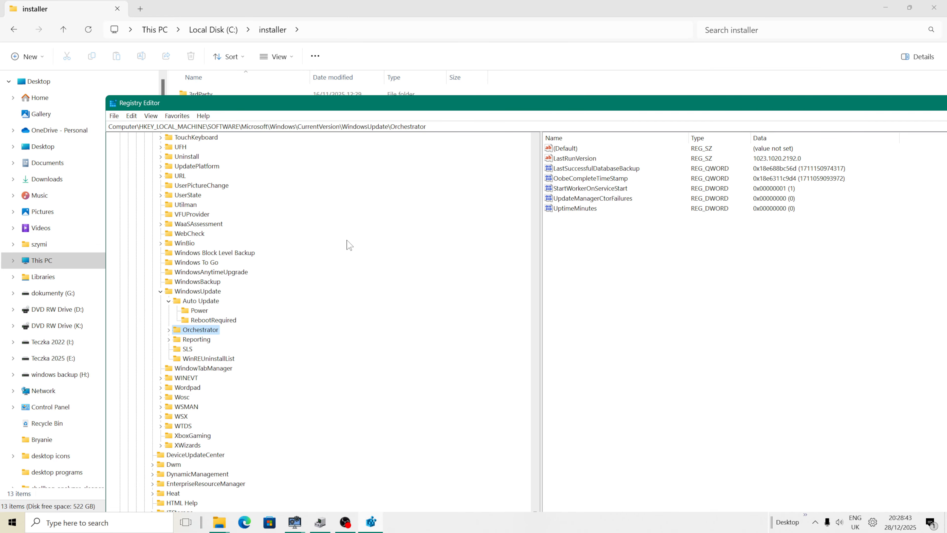
left_click(214, 321)
left_click(201, 301)
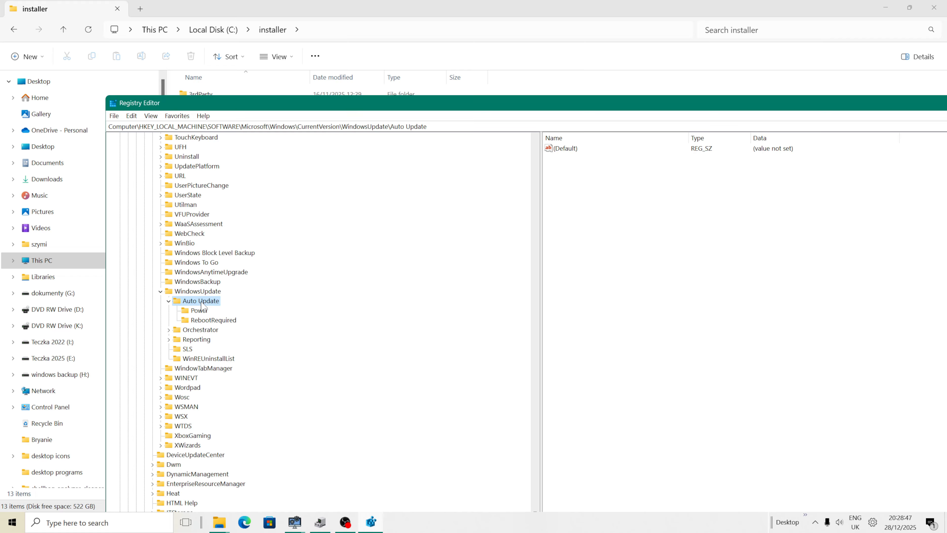
left_click(201, 311)
left_click(204, 300)
left_click(345, 522)
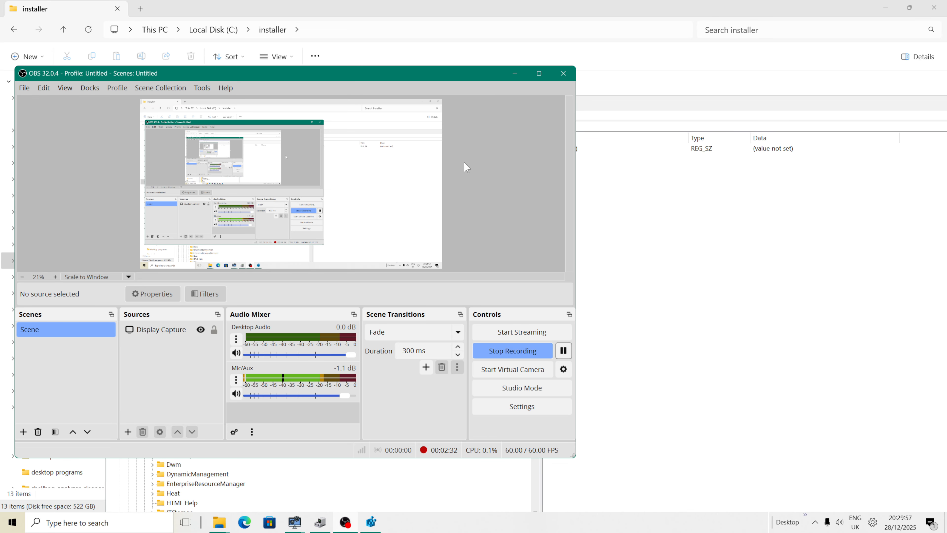
left_click(515, 73)
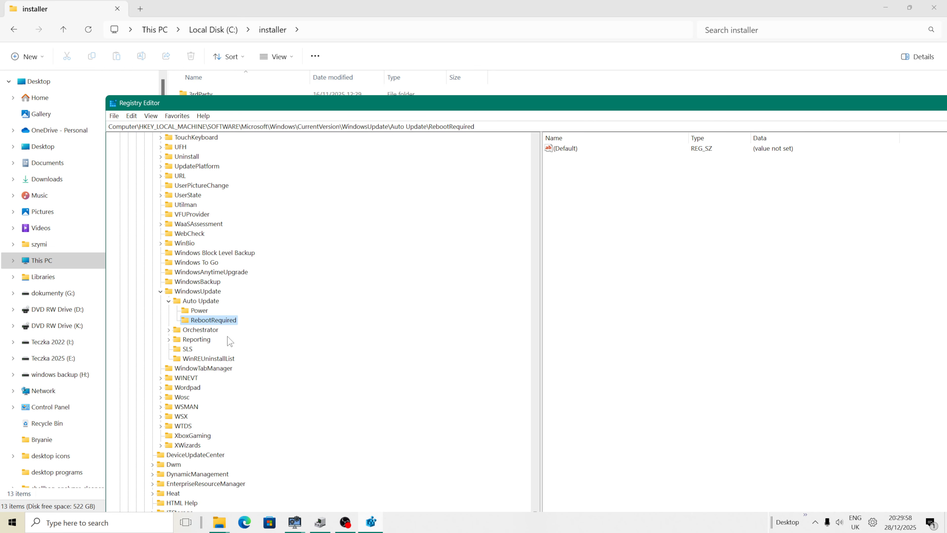
Delete the RebootRequired key under WindowsUpdate\Auto Update and confirm the deletion.
right_click(217, 322)
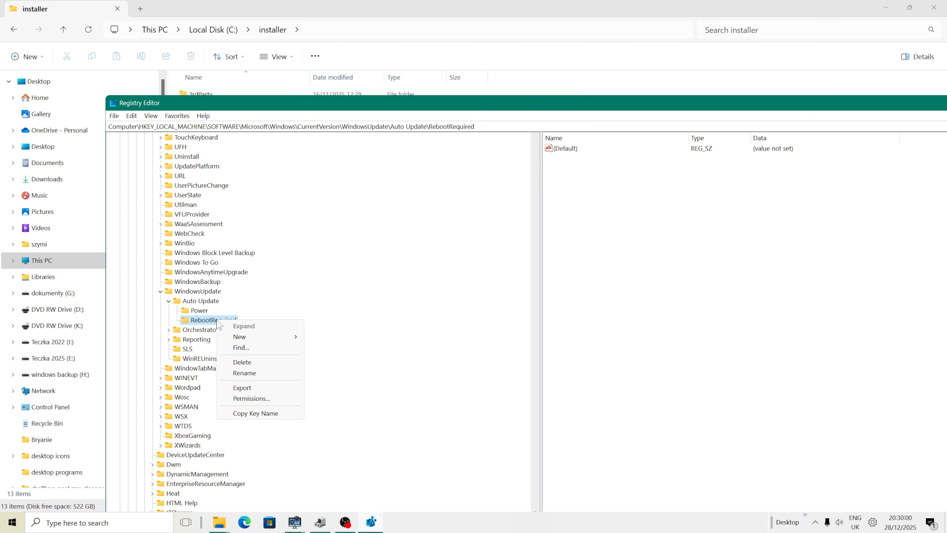
left_click(243, 362)
left_click(533, 261)
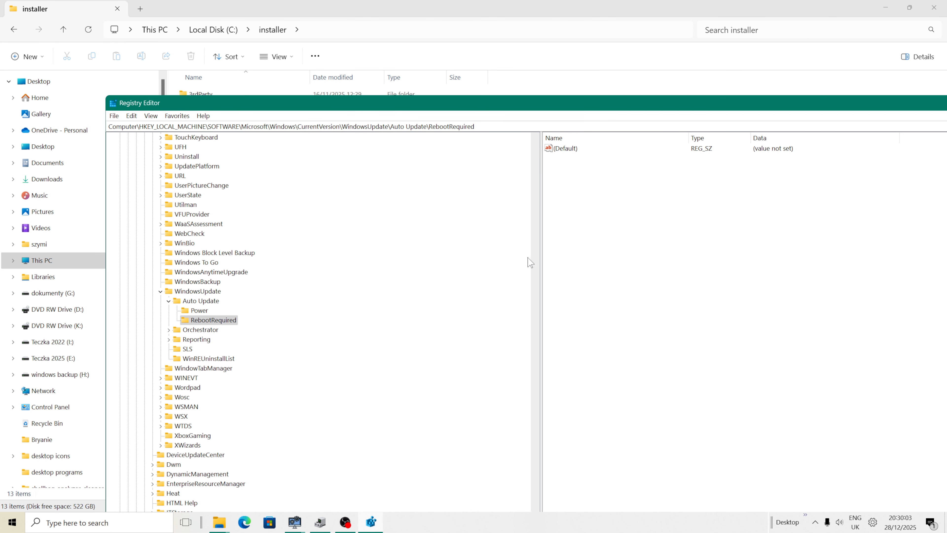
Select the Auto Update key, refresh the registry view and close Registry Editor.
left_click(204, 300)
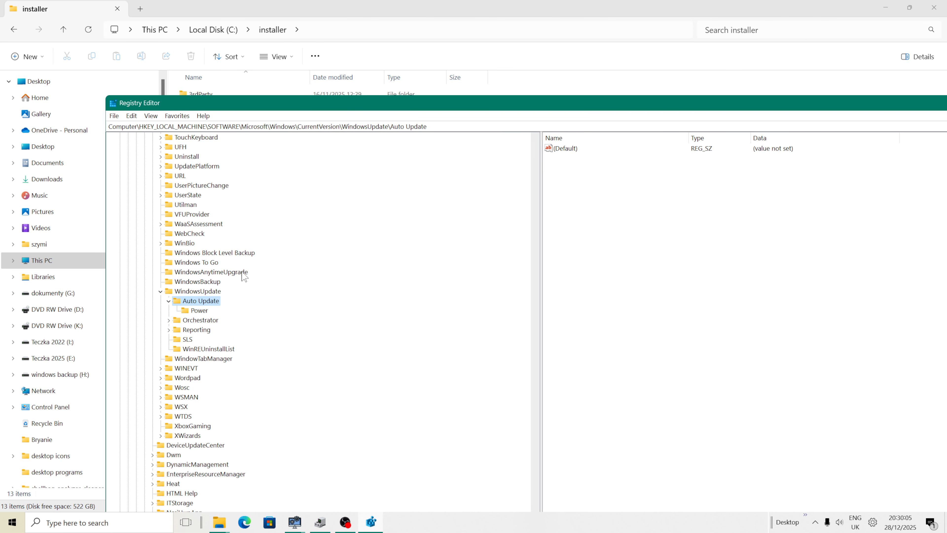
left_click(133, 117)
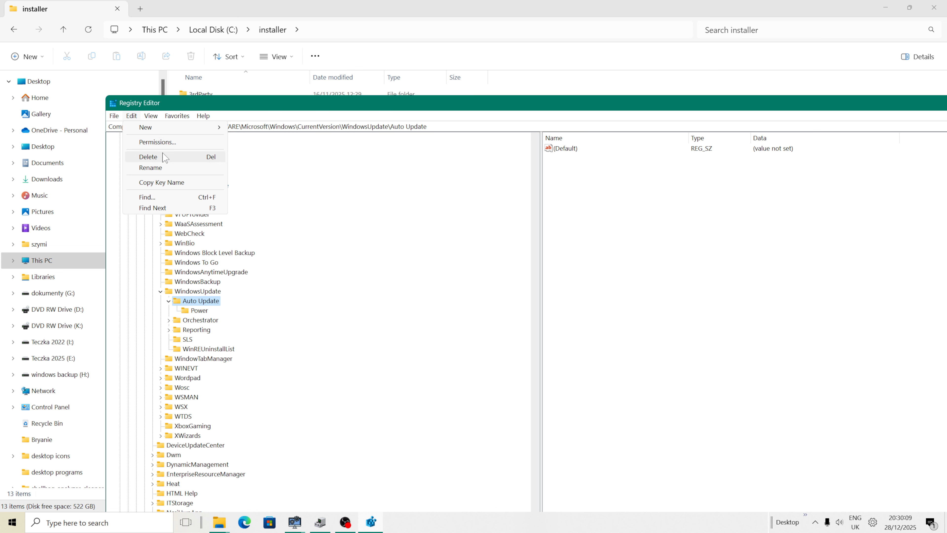
mouse_move(154, 115)
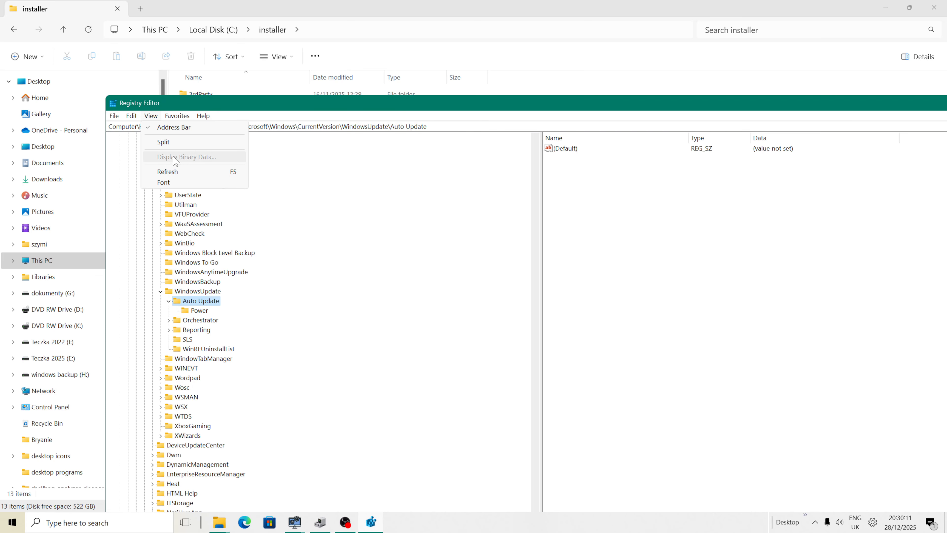
left_click(173, 174)
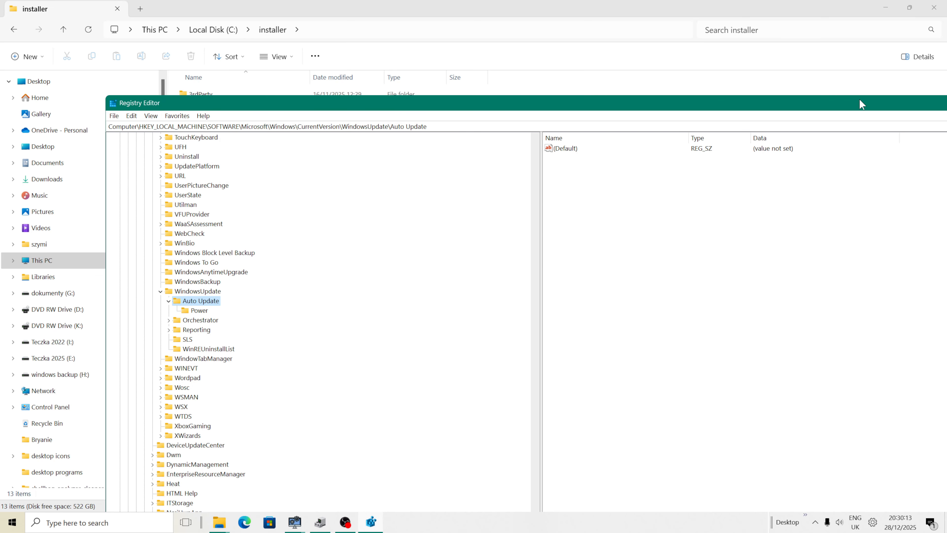
left_click_drag(861, 101, 398, 122)
left_click(584, 129)
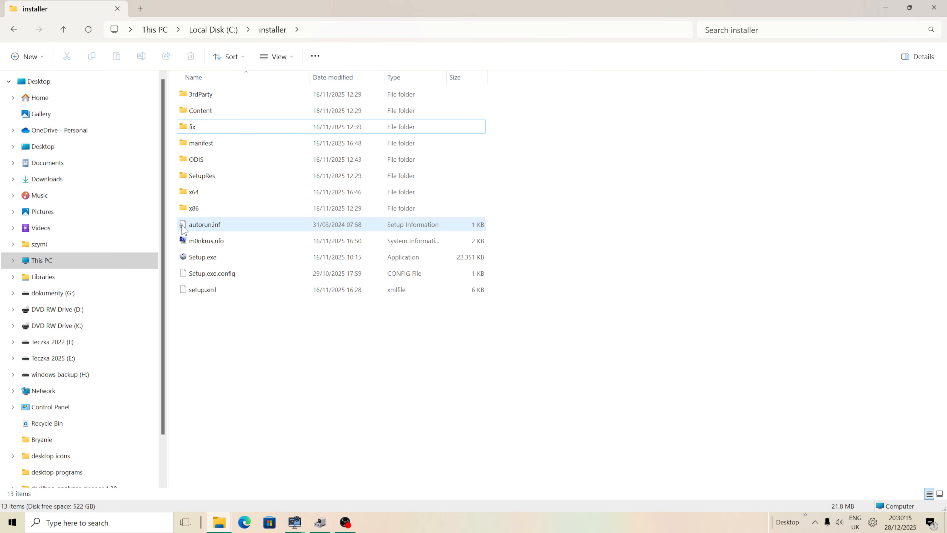
Run Setup.exe from the installer folder and start the 3ds Max 2026 update with the preselected additional components.
double_click(208, 261)
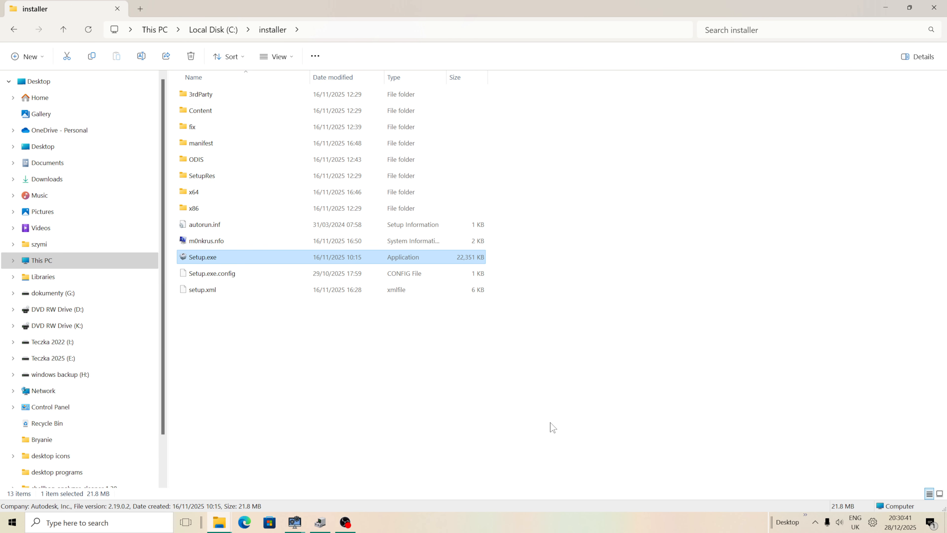
left_click(351, 526)
left_click(350, 525)
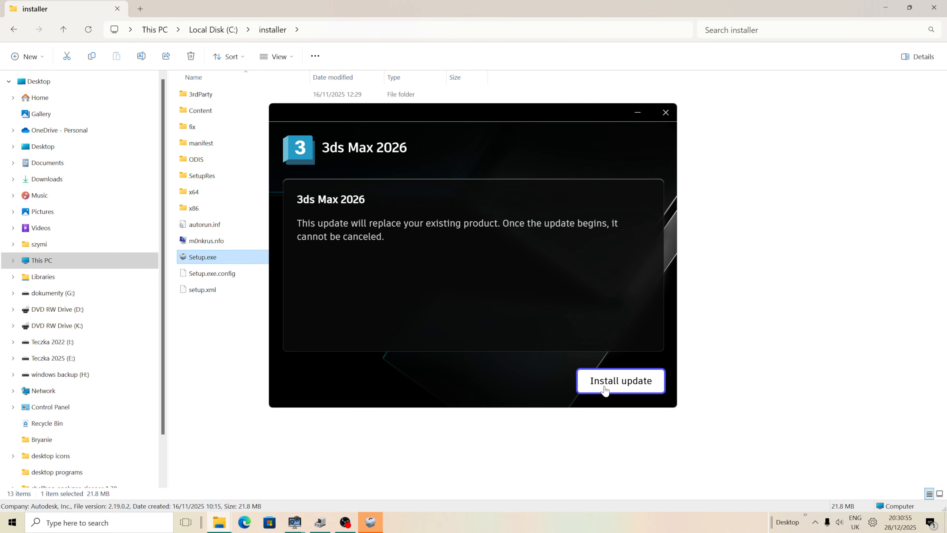
left_click(605, 388)
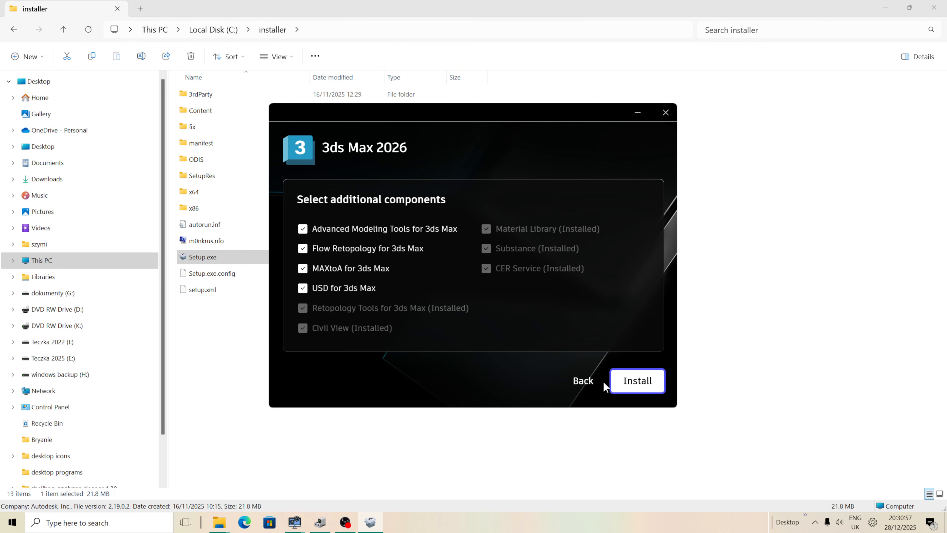
left_click(636, 383)
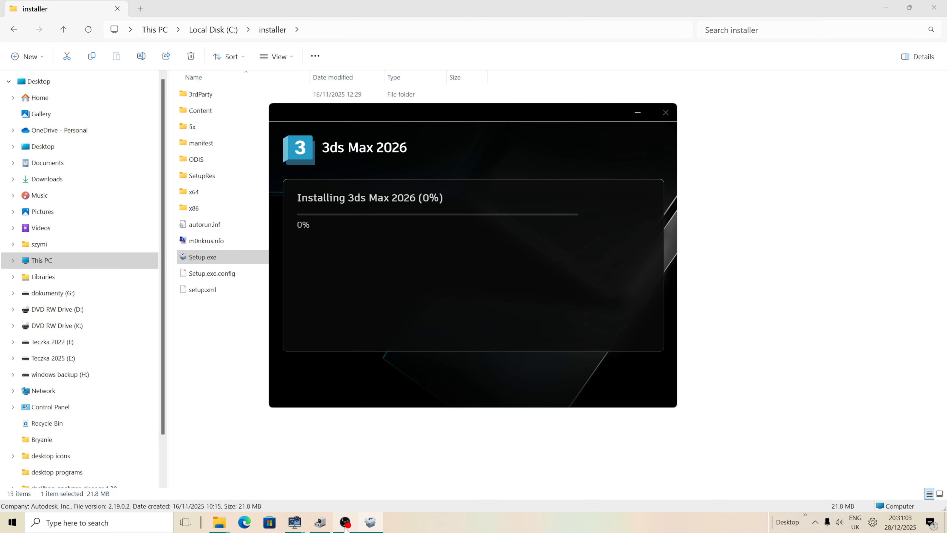
Find and launch regedit.exe to reopen Registry Editor, moving its window clear of the installer's header.
left_click(8, 529)
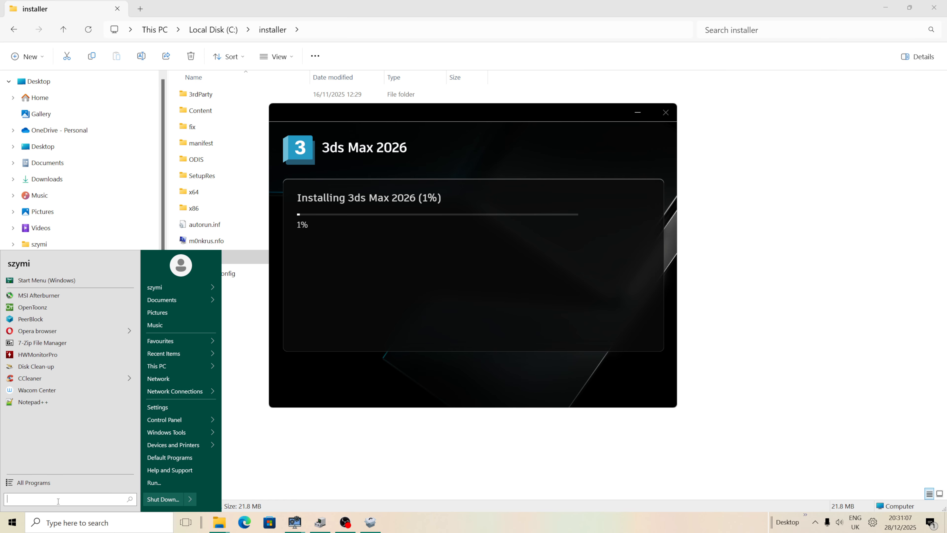
type("edit")
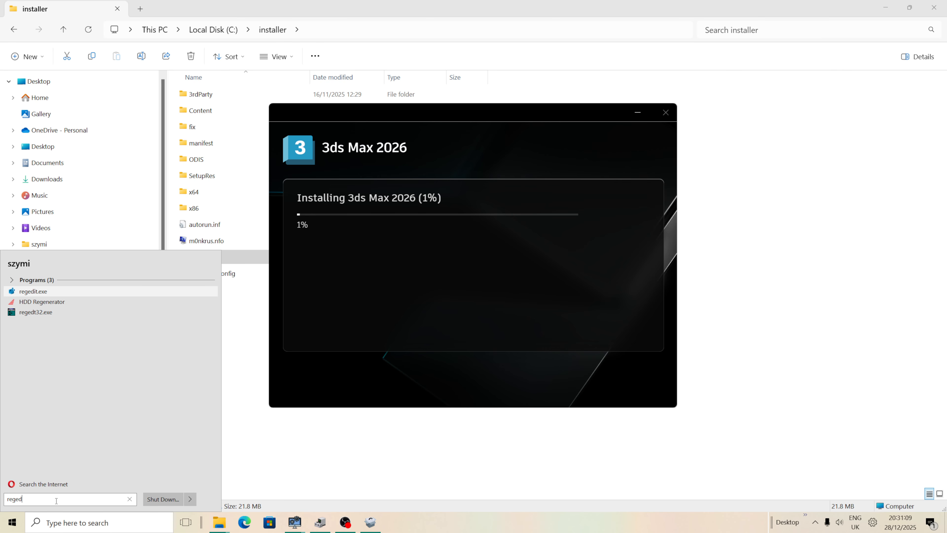
left_click(43, 293)
left_click_drag(370, 127, 579, 177)
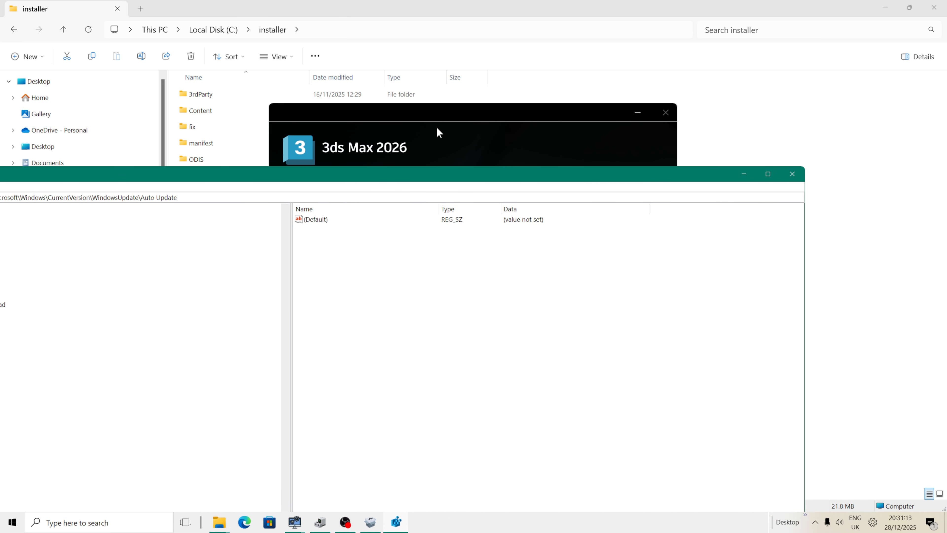
left_click(434, 129)
Browse the installer's 3rdParty\x64\VCRedist\2022 folder to examine the bundled Visual C++ redistributable files.
left_click(211, 99)
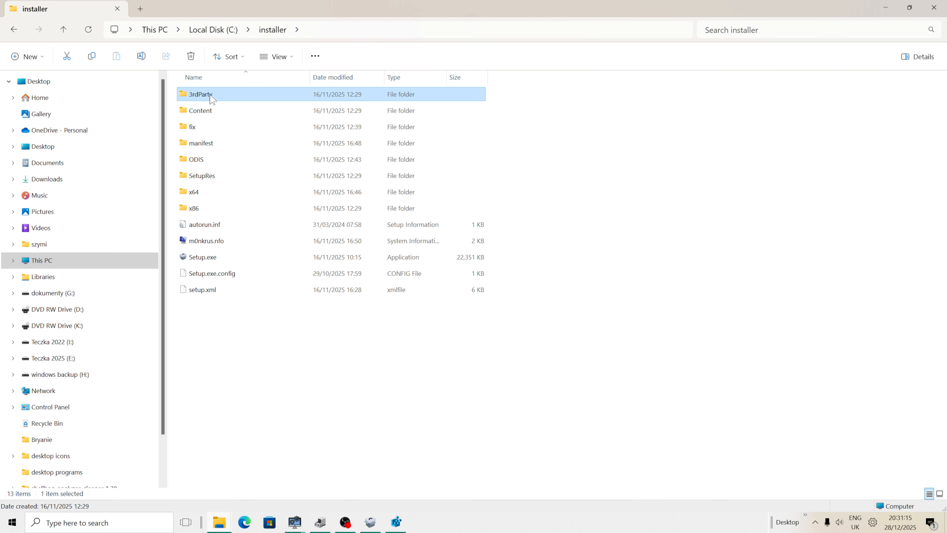
left_click(211, 98)
left_click(195, 191)
left_click(205, 99)
double_click(206, 101)
double_click(198, 97)
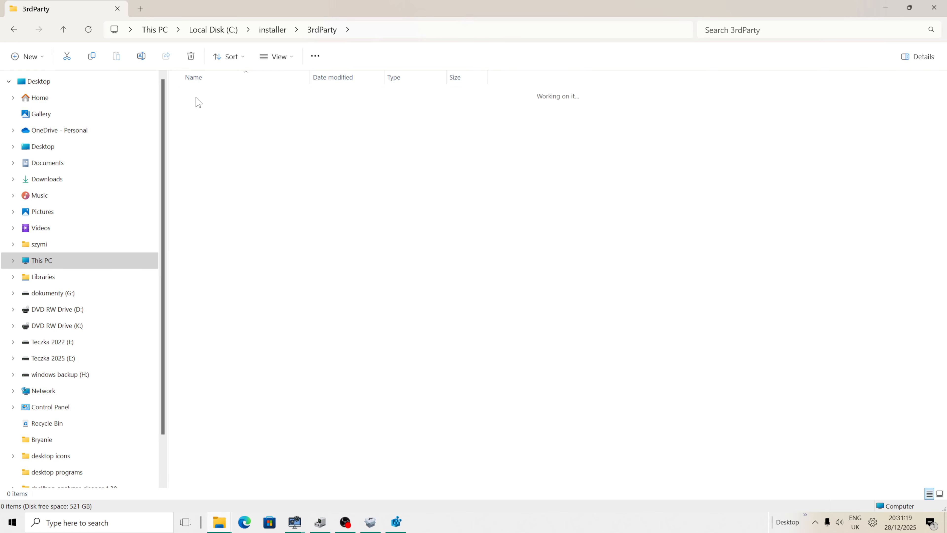
double_click(205, 131)
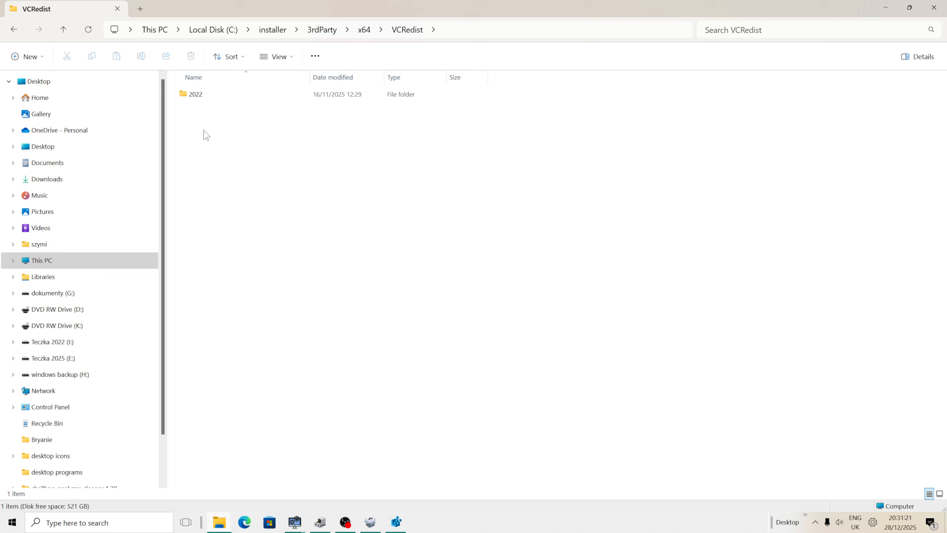
double_click(201, 103)
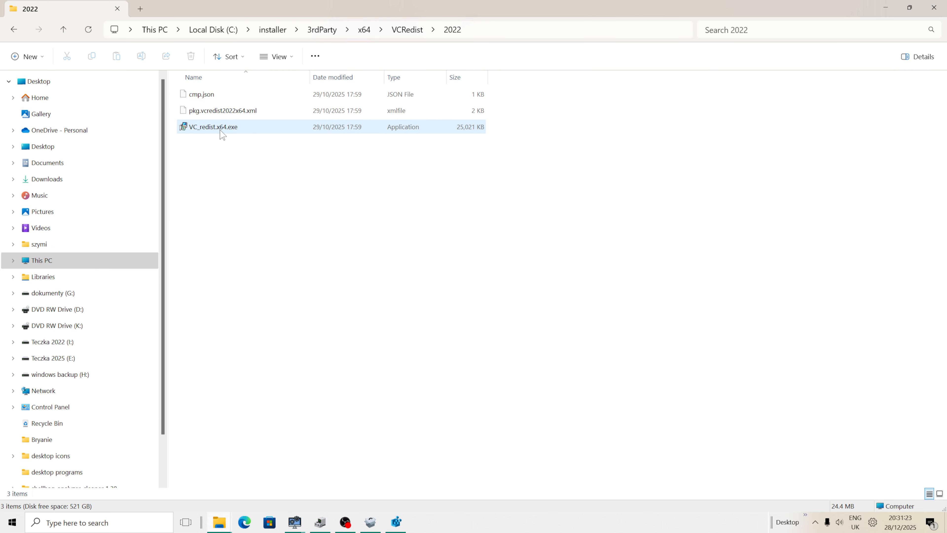
Go back to 3rdParty and examine the redistributable files in its x86\VCRedist folder.
left_click(16, 31)
left_click(16, 31)
left_click(16, 31)
double_click(201, 110)
double_click(205, 94)
double_click(204, 95)
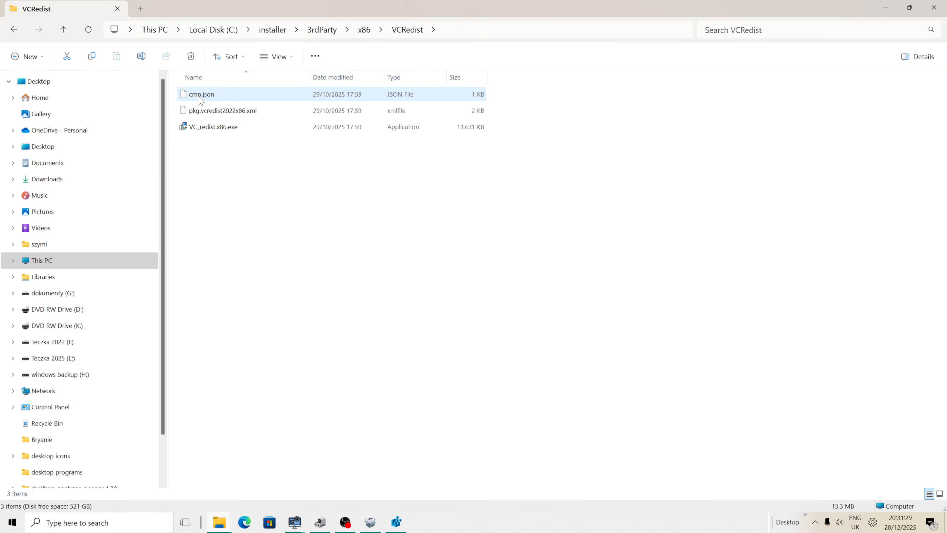
Return to the installer folder and examine the contents of its x86\Licensing folder.
left_click(14, 30)
left_click(14, 30)
left_click(15, 31)
left_click(15, 31)
left_click(198, 210)
double_click(197, 212)
double_click(205, 95)
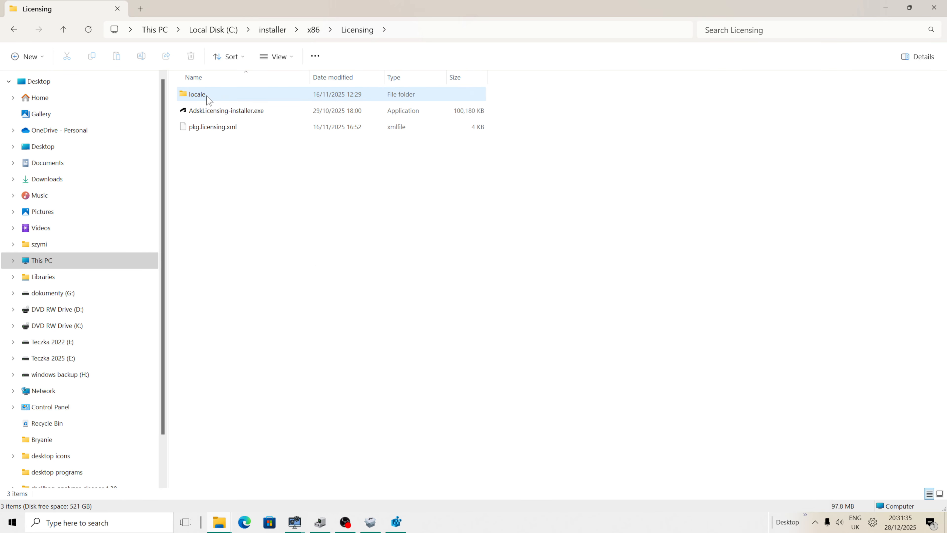
Examine the installer's ODIS folder, then return to the root of Local Disk (C:).
left_click(14, 30)
left_click(14, 30)
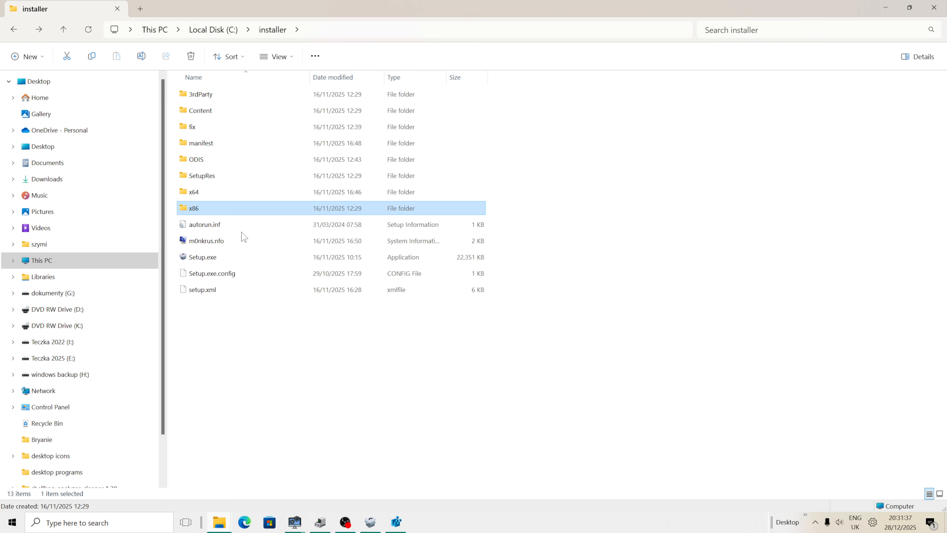
double_click(196, 160)
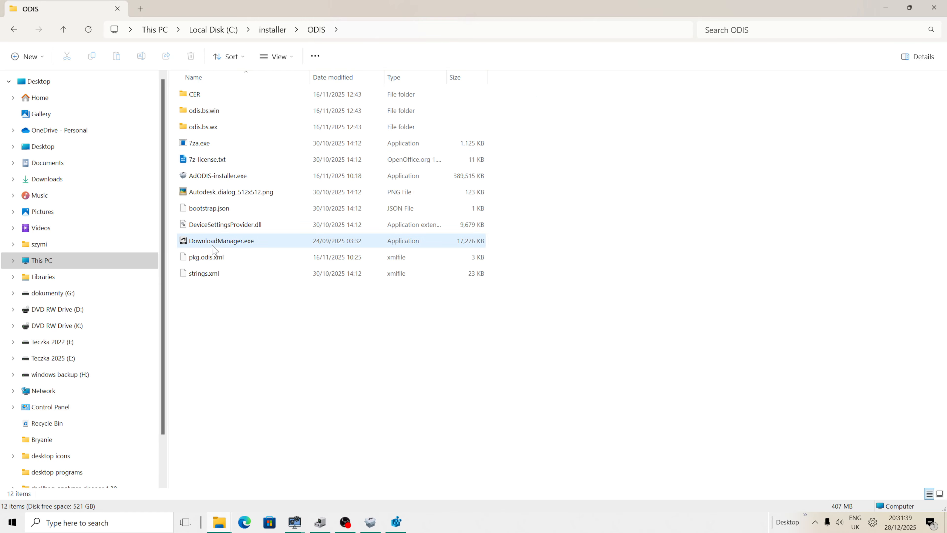
left_click(13, 33)
left_click(13, 33)
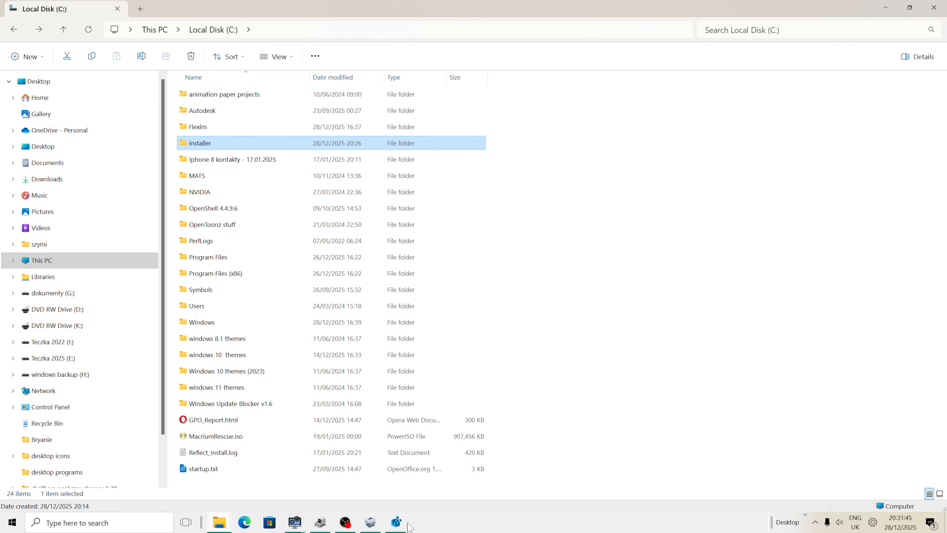
Switch back to Registry Editor and create a key named "update required" under WindowsUpdate\Auto Update.
left_click(402, 525)
left_click(402, 524)
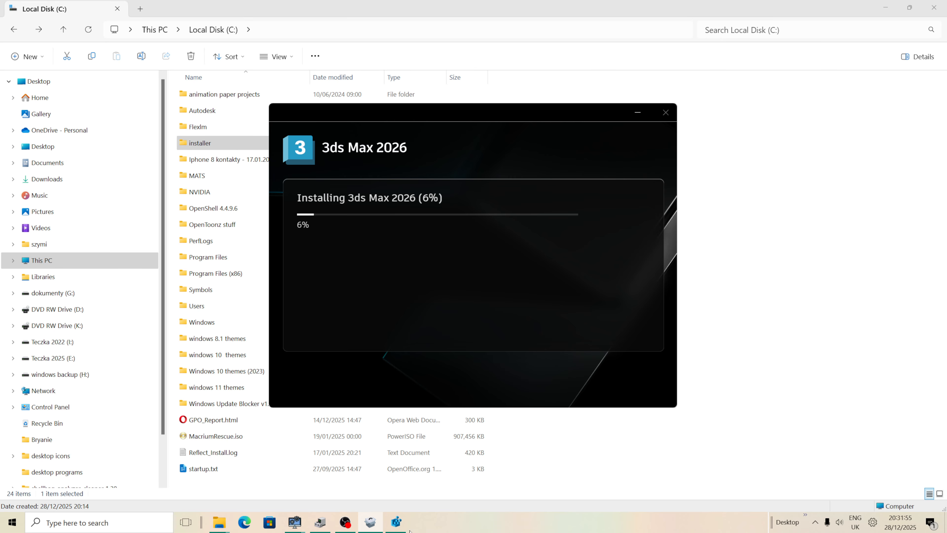
left_click(397, 525)
left_click_drag(186, 177, 429, 113)
scroll(285, 363, "down", 5)
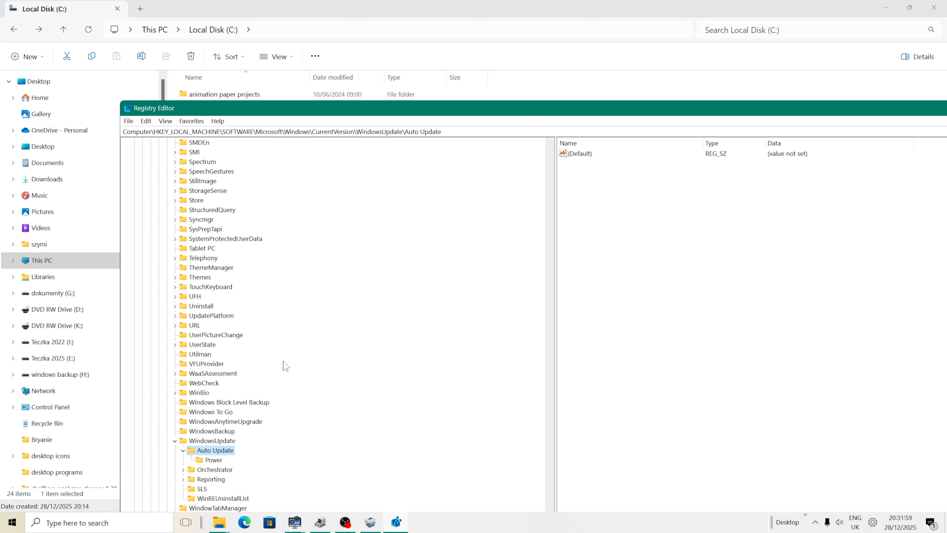
scroll(285, 365, "down", 3)
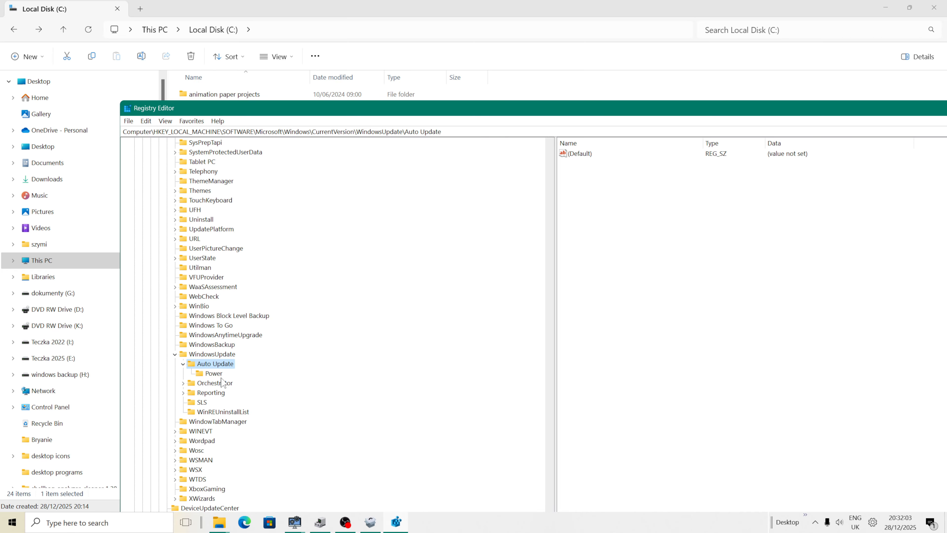
scroll(203, 376, "up", 1)
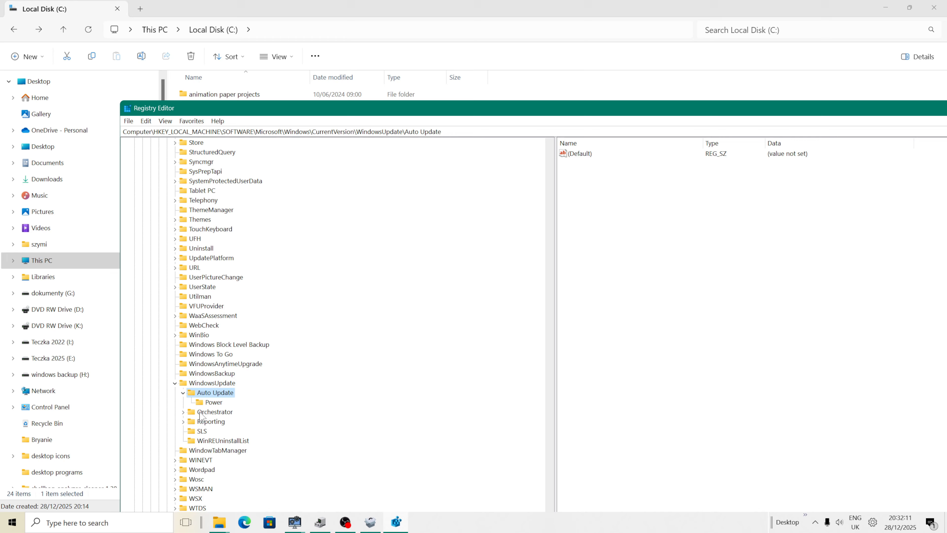
right_click(201, 397)
mouse_move(240, 412)
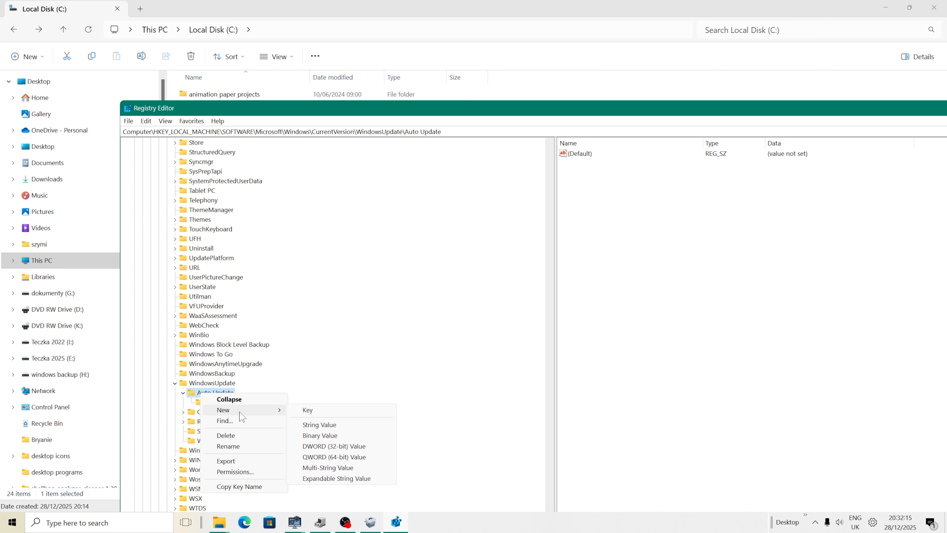
left_click(315, 410)
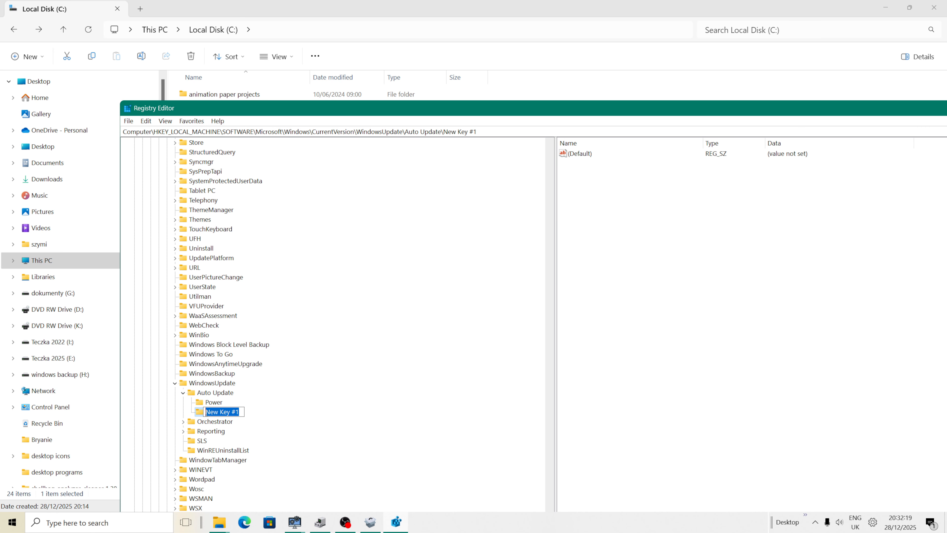
type("update required")
key("Return")
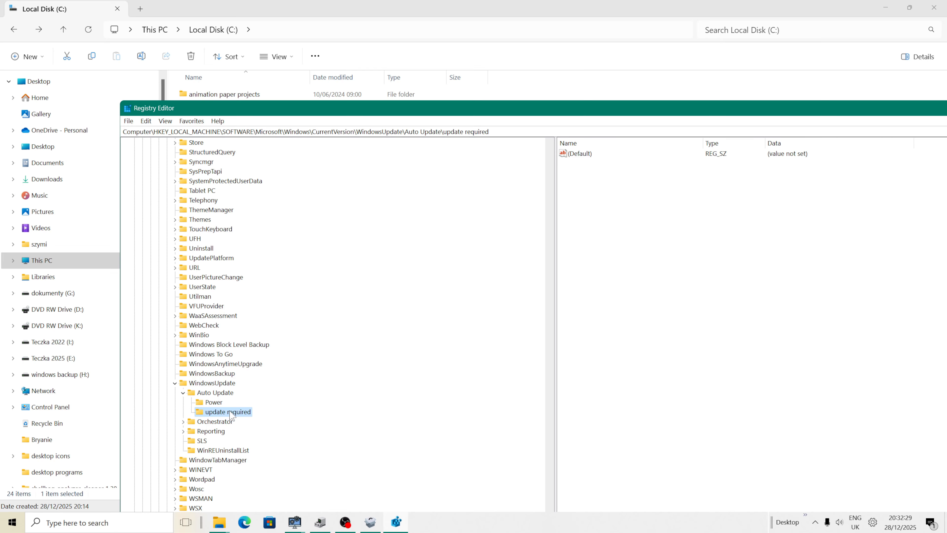
Delete the "update required" key under Auto Update and confirm the deletion.
right_click(231, 414)
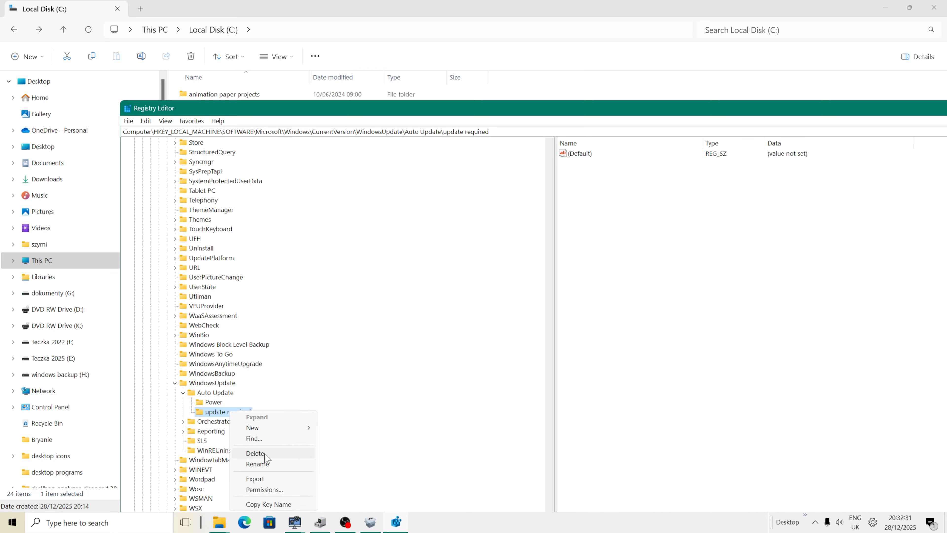
left_click(255, 452)
left_click(533, 259)
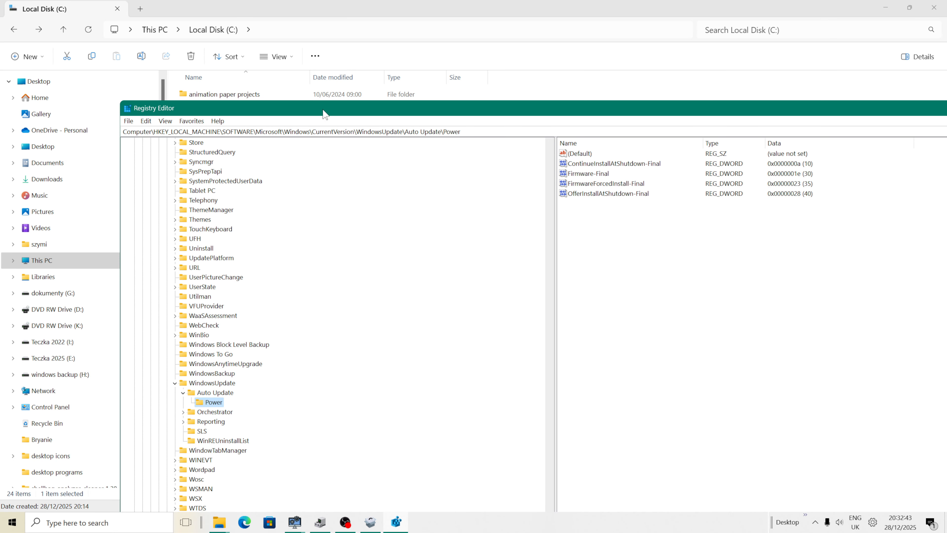
left_click(198, 122)
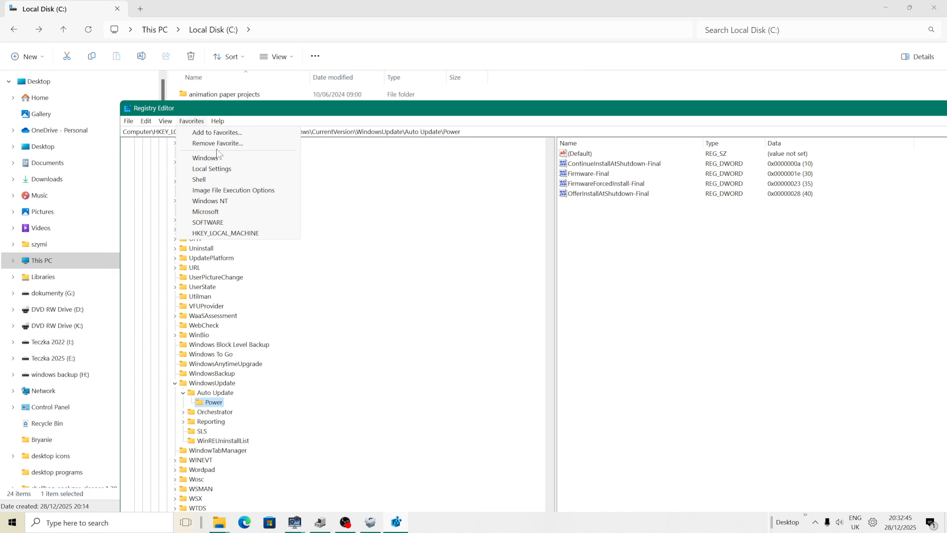
left_click(211, 134)
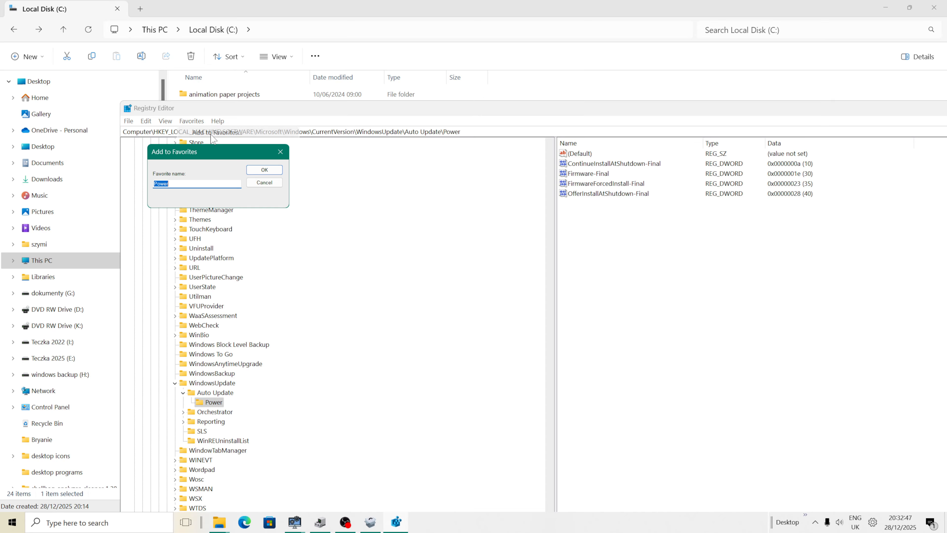
left_click(270, 182)
Add the WindowsUpdate key under Windows\CurrentVersion to the registry favorites under its default name.
scroll(231, 352, "up", 2)
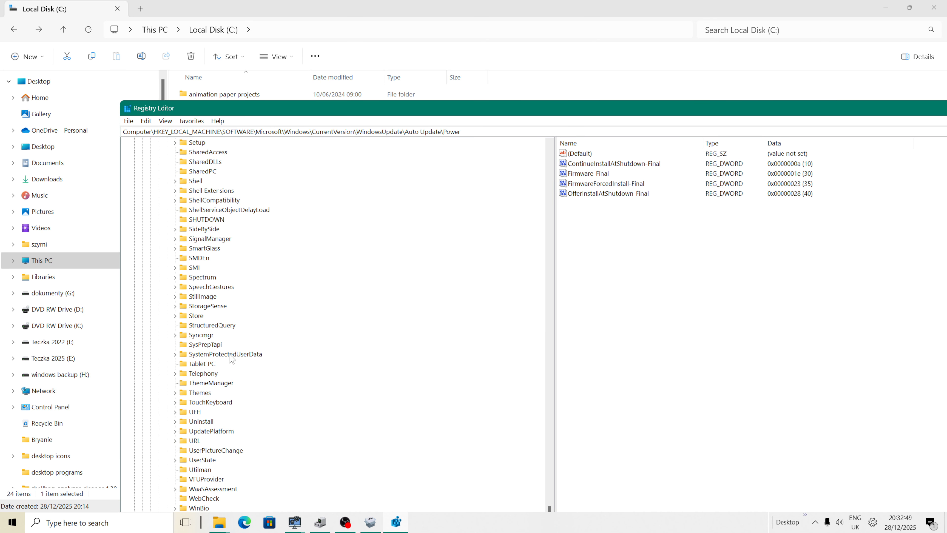
scroll(230, 353, "down", 2)
scroll(215, 387, "up", 1)
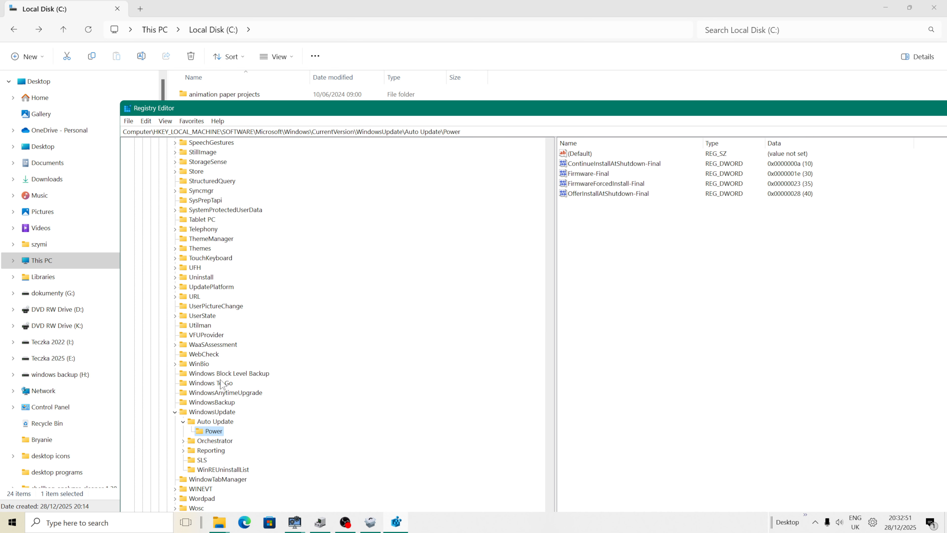
left_click(223, 413)
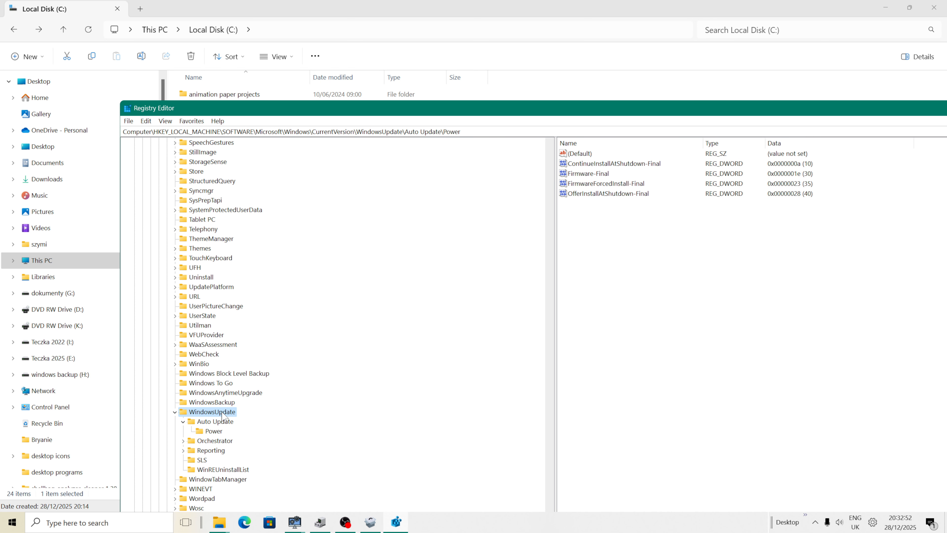
left_click(197, 122)
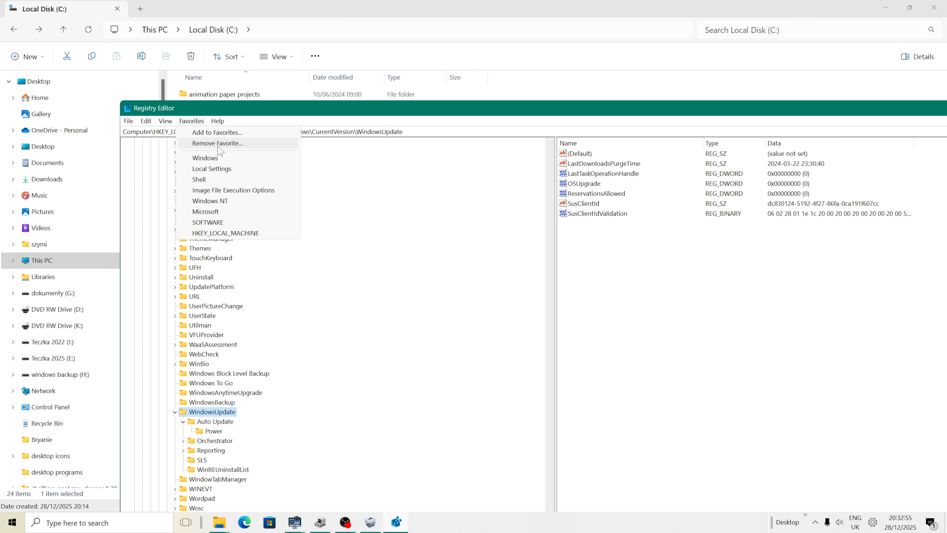
left_click(220, 133)
left_click(265, 171)
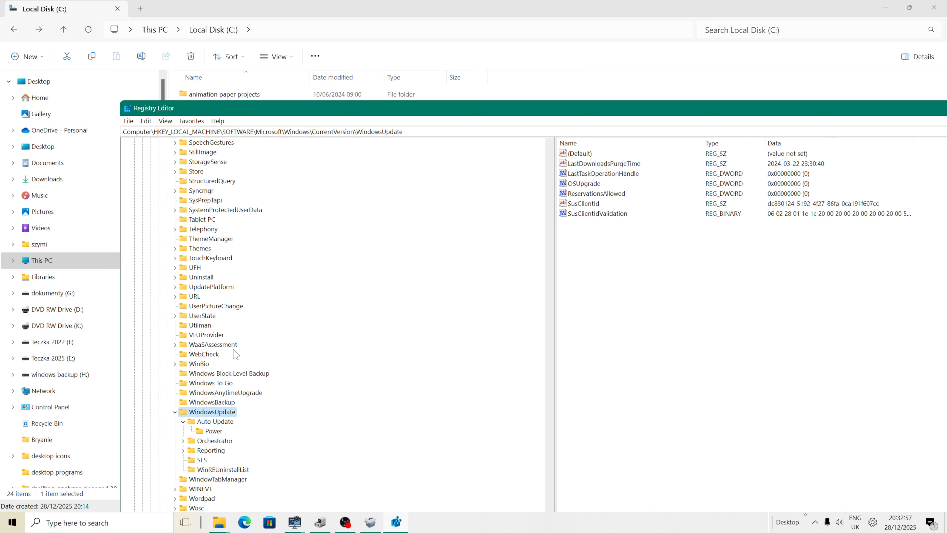
Add the CurrentVersion key under Microsoft\Windows to the registry favorites under its default name.
scroll(228, 365, "up", 5)
scroll(228, 366, "up", 20)
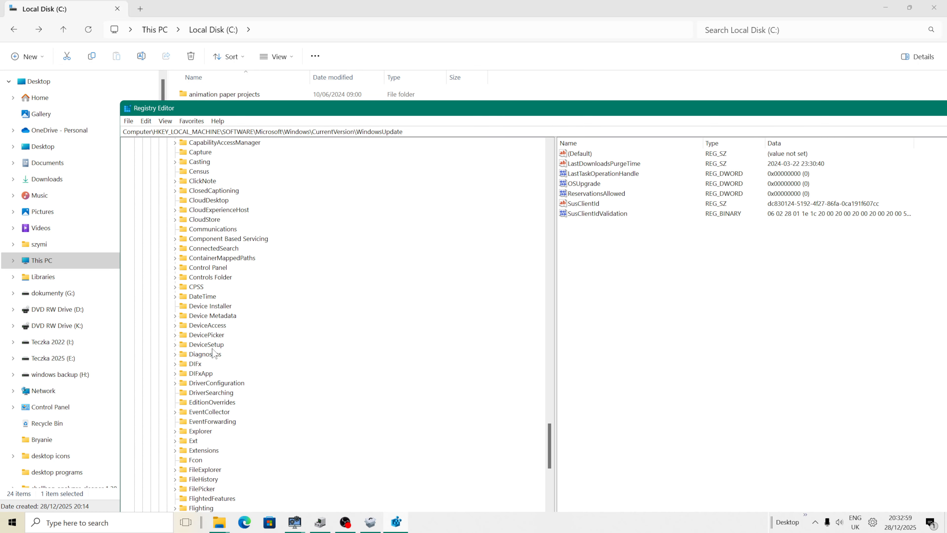
scroll(214, 354, "up", 1)
left_click(196, 287)
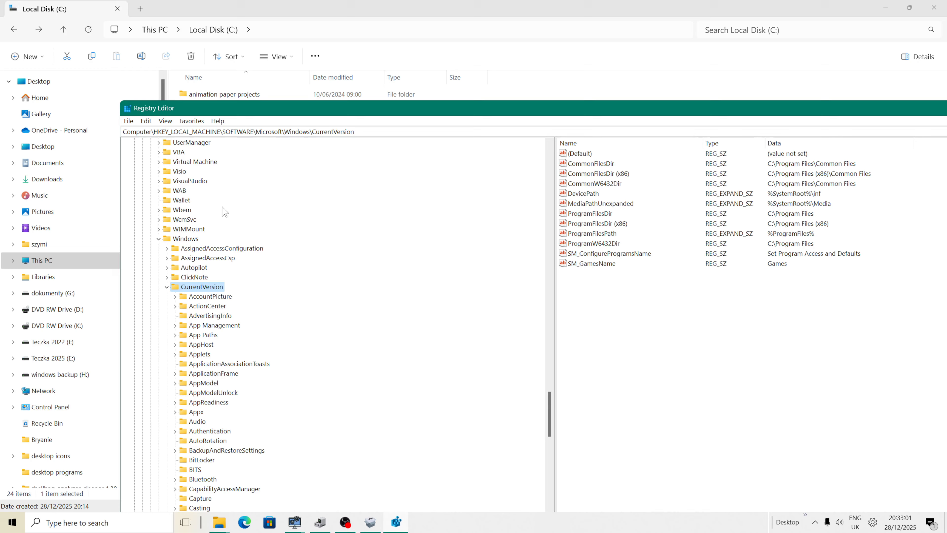
left_click(195, 121)
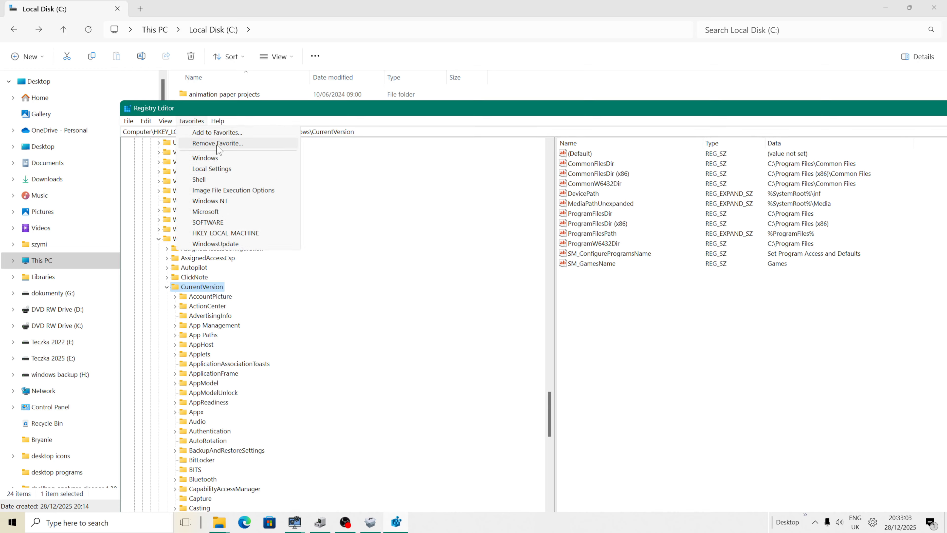
left_click(217, 133)
left_click(265, 172)
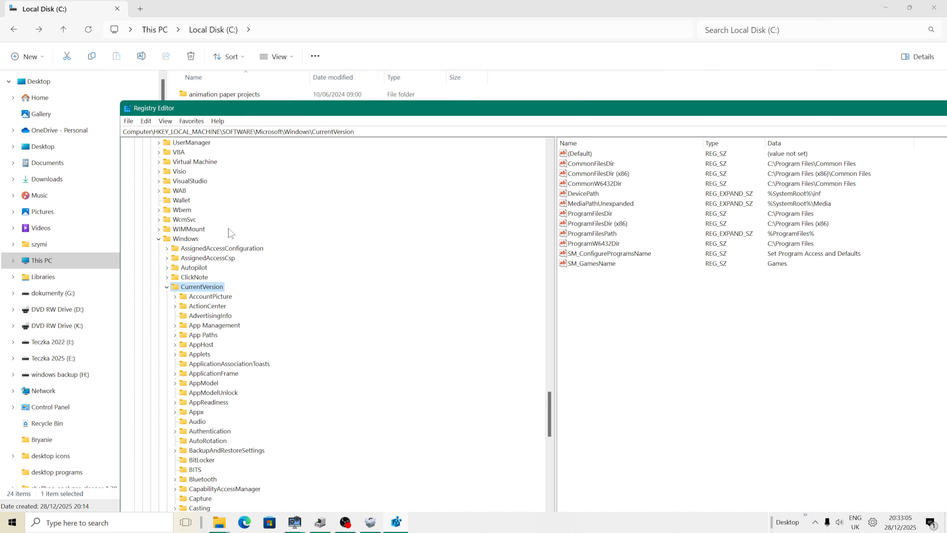
Try to add the Microsoft\Windows key to the registry favorites under the name Windows, then abandon the entry.
left_click(187, 239)
left_click(199, 122)
left_click(209, 133)
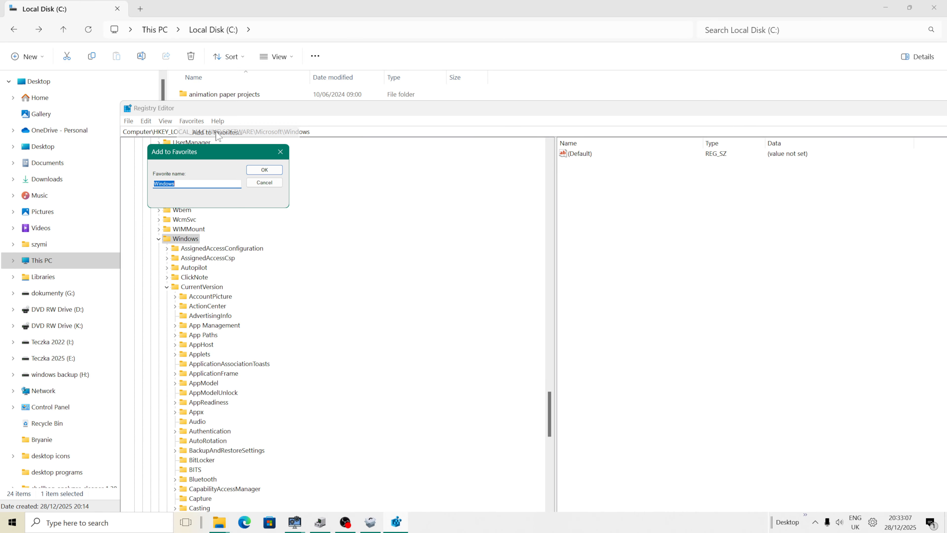
left_click(280, 170)
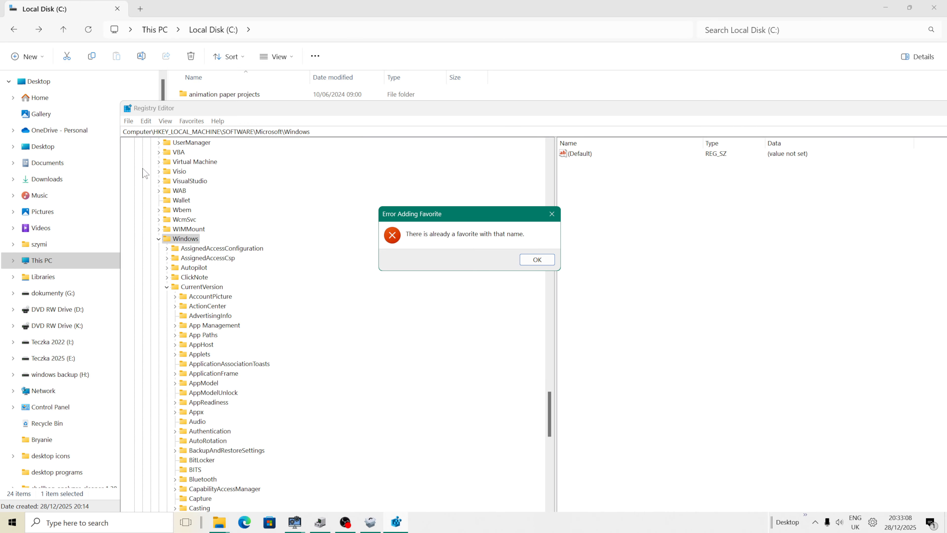
left_click(537, 259)
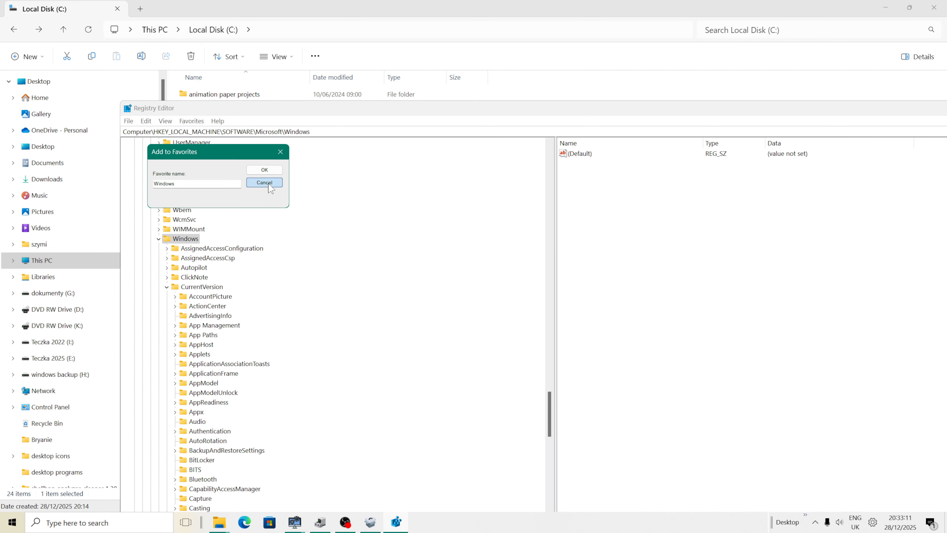
left_click(263, 182)
Go back up through Microsoft to HKEY_LOCAL_MACHINE and jump to the SOFTWARE key using its saved favorite.
scroll(203, 278, "up", 5)
scroll(204, 278, "up", 20)
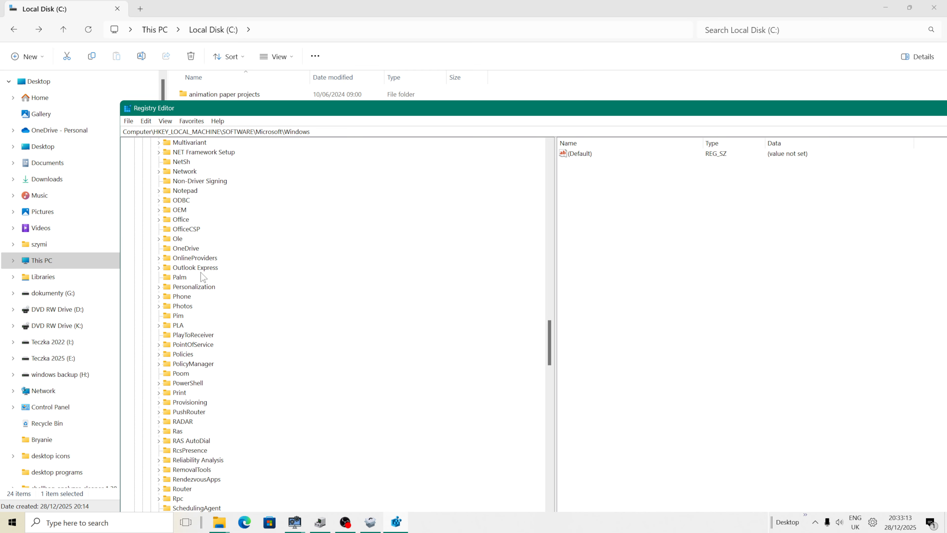
scroll(204, 276, "up", 20)
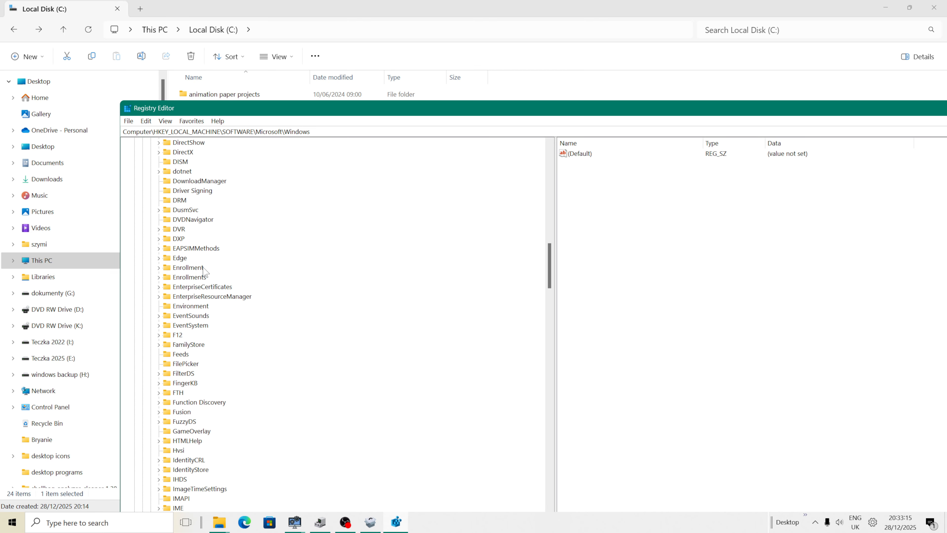
scroll(204, 274, "up", 12)
left_click(183, 230)
scroll(187, 242, "up", 15)
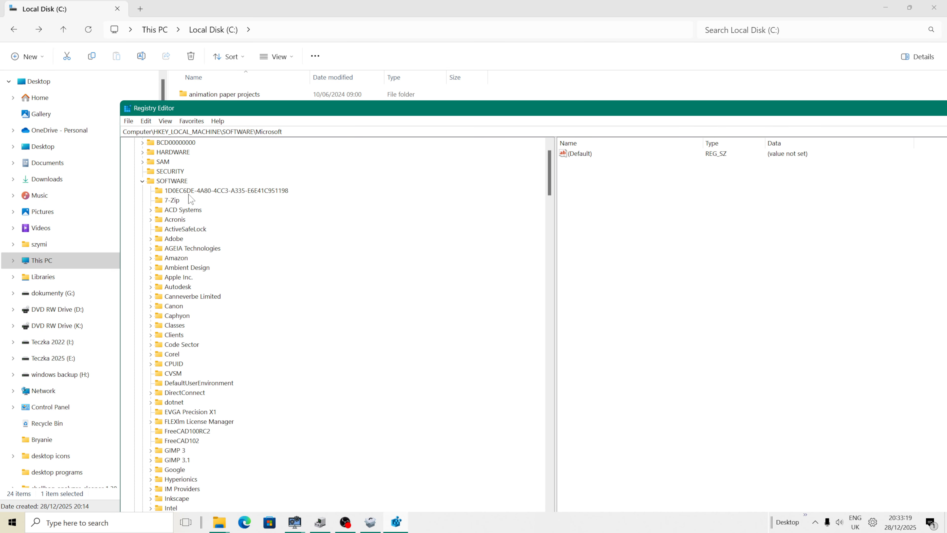
scroll(194, 261, "up", 2)
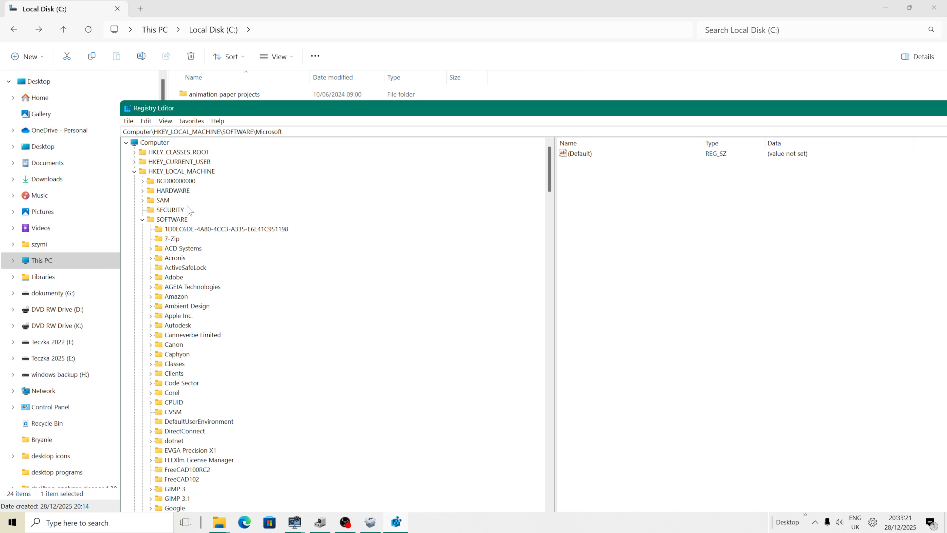
left_click(203, 172)
left_click(191, 121)
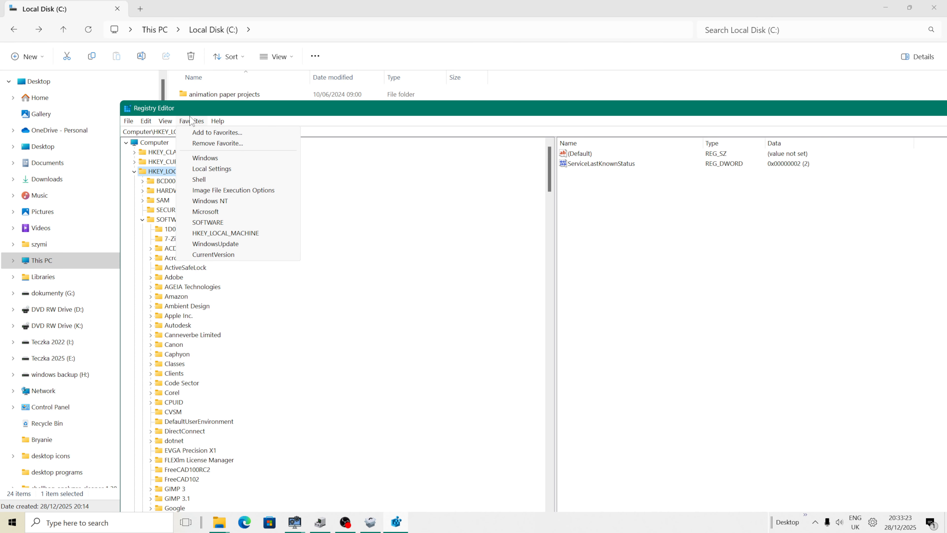
left_click(207, 222)
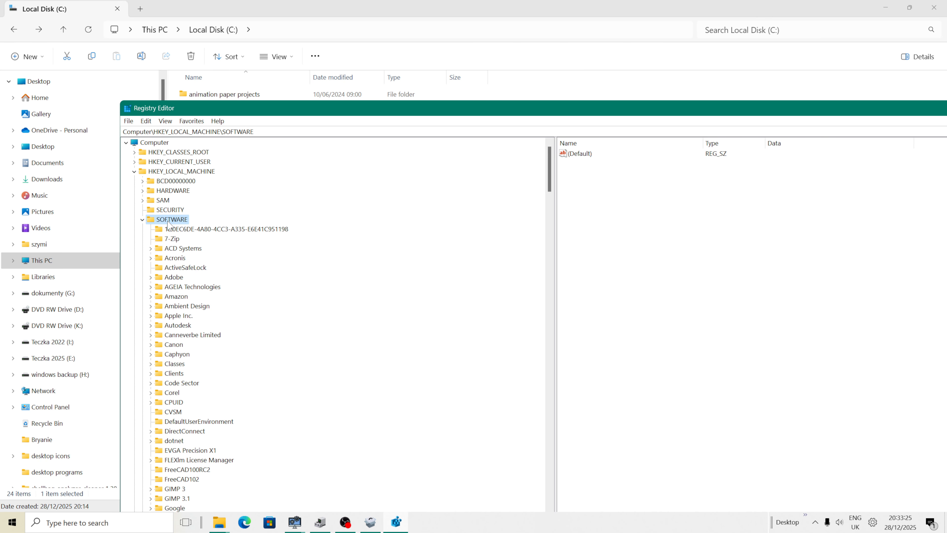
Review the saved favorites and select the Microsoft key under HKEY_LOCAL_MACHINE\SOFTWARE.
left_click(192, 121)
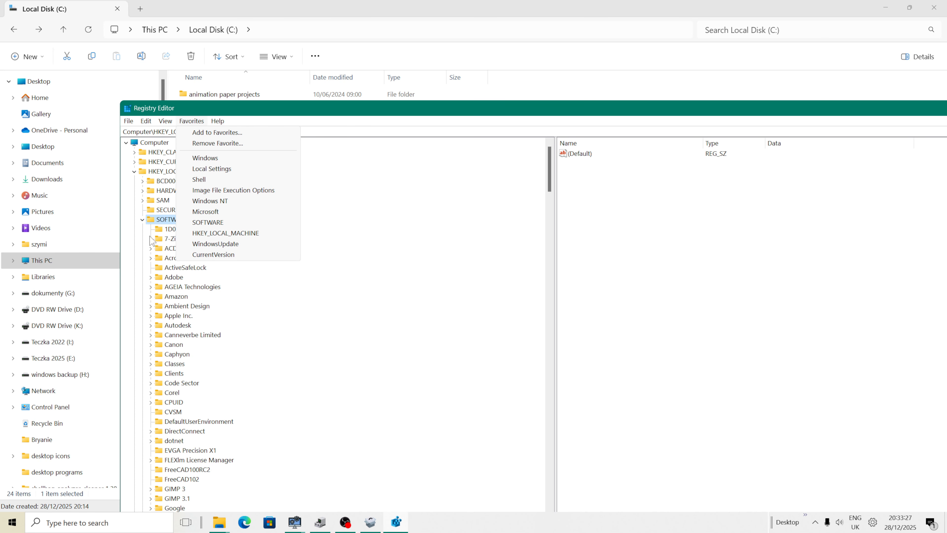
left_click(156, 219)
scroll(183, 270, "down", 16)
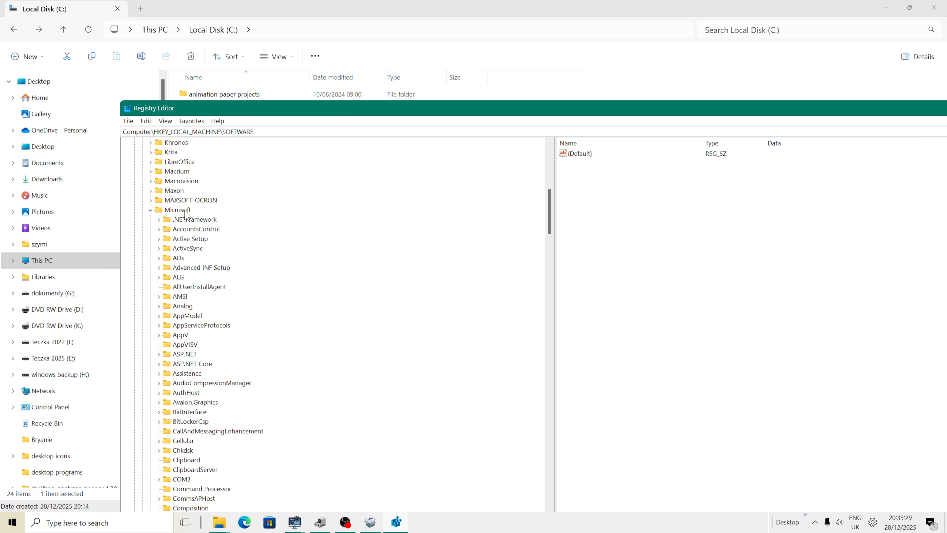
left_click(186, 210)
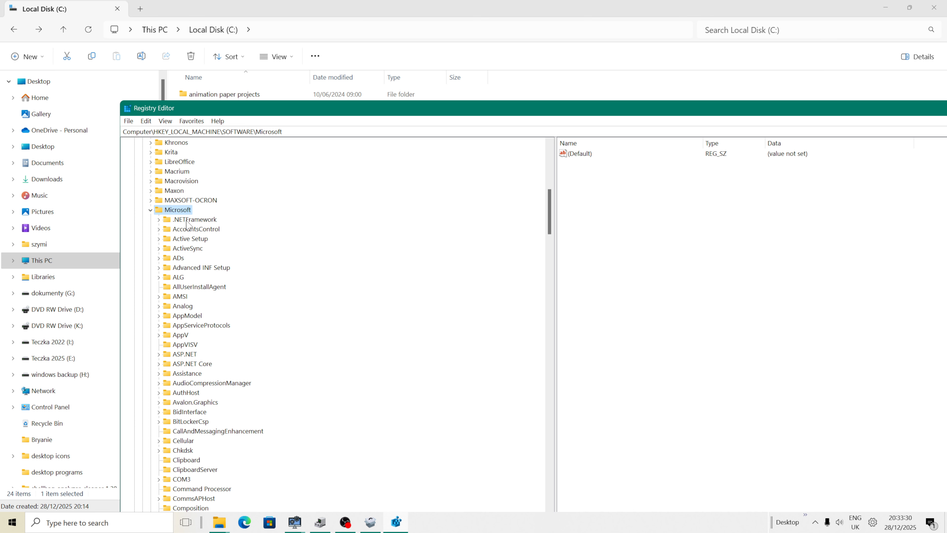
Check the 3ds Max 2026 installation progress behind Registry Editor, then switch back to Registry Editor.
left_click(398, 522)
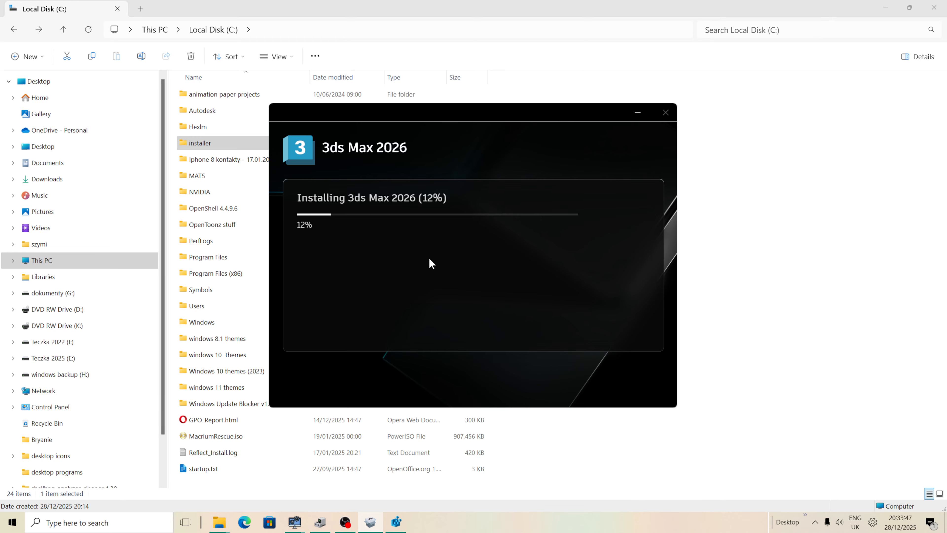
left_click(11, 523)
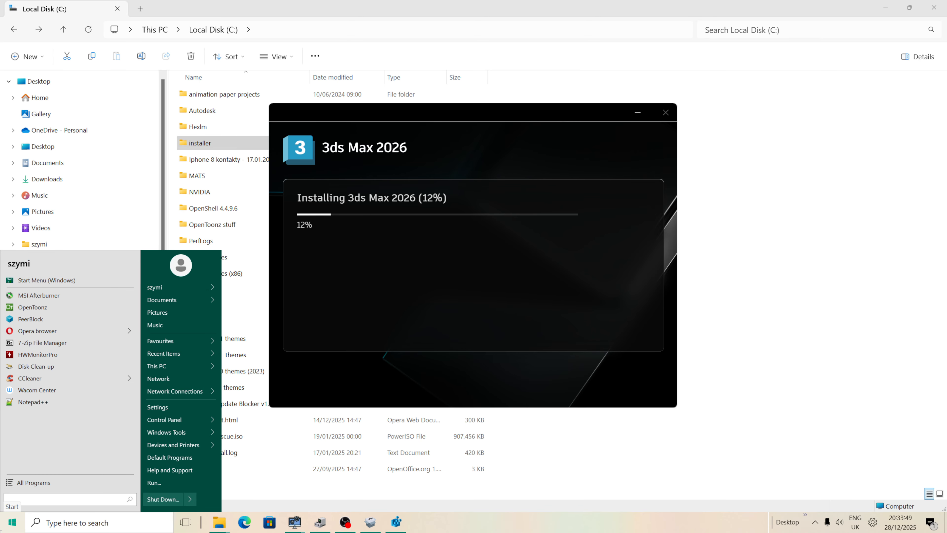
left_click(397, 522)
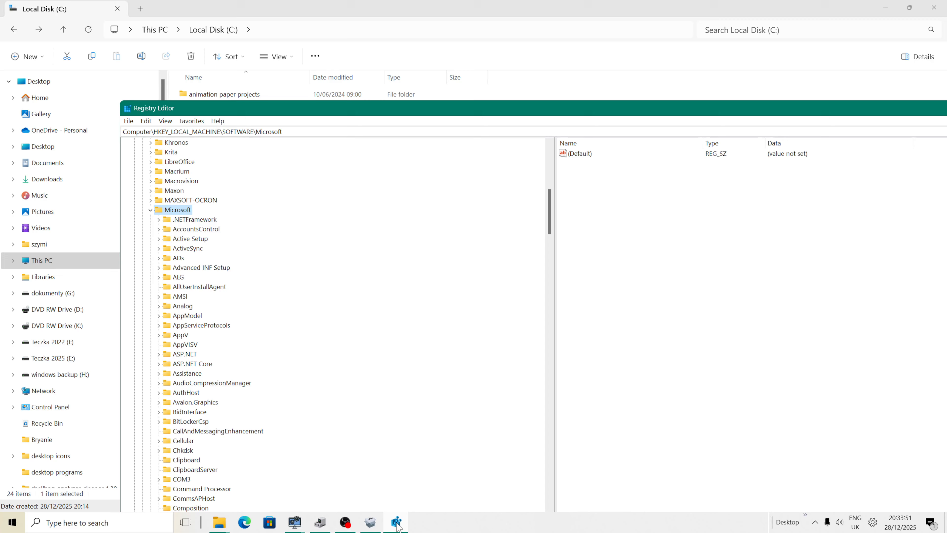
Collapse the Microsoft key and its parent SOFTWARE key under HKEY_LOCAL_MACHINE.
left_click(151, 210)
scroll(179, 262, "up", 20)
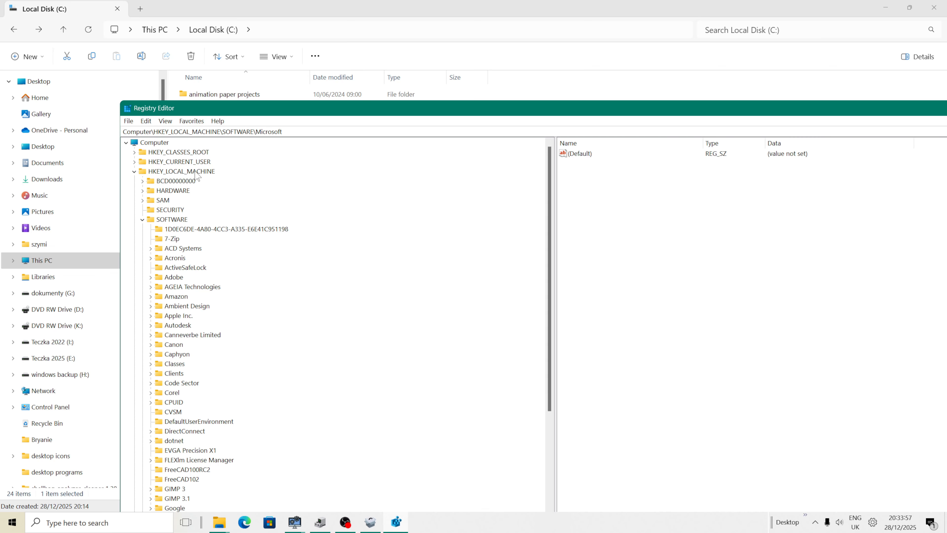
left_click(197, 172)
left_click(176, 220)
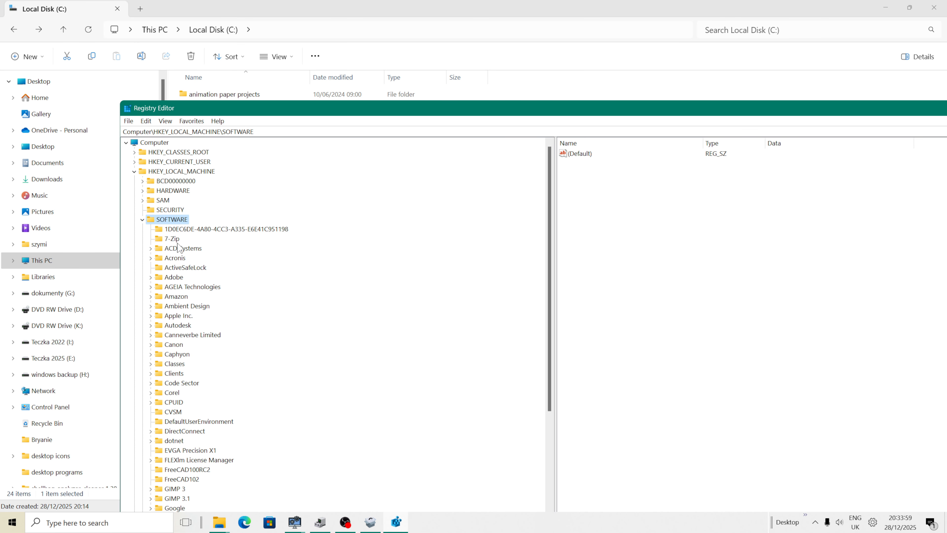
left_click(143, 220)
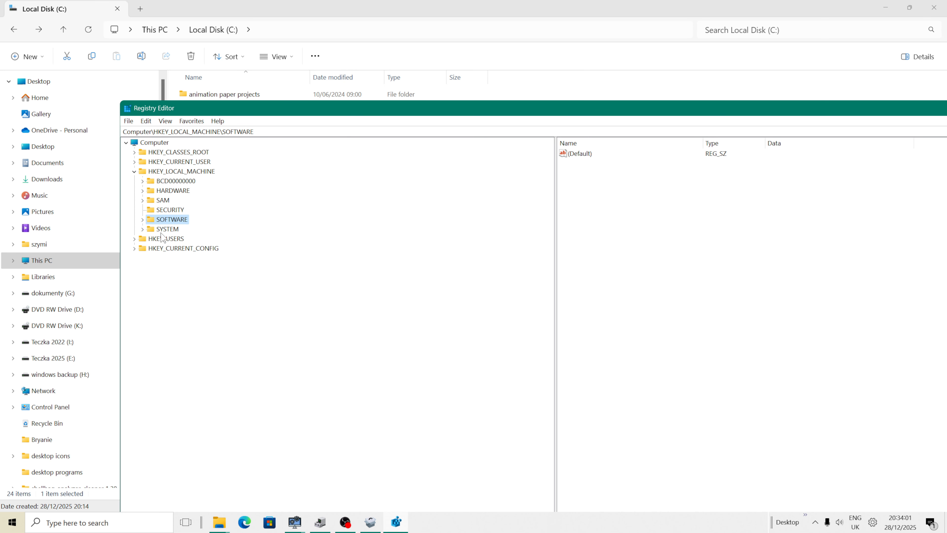
Expand SOFTWARE under HKEY_LOCAL_MACHINE, then select and expand its Microsoft key.
left_click(143, 219)
scroll(187, 319, "down", 10)
scroll(188, 319, "down", 3)
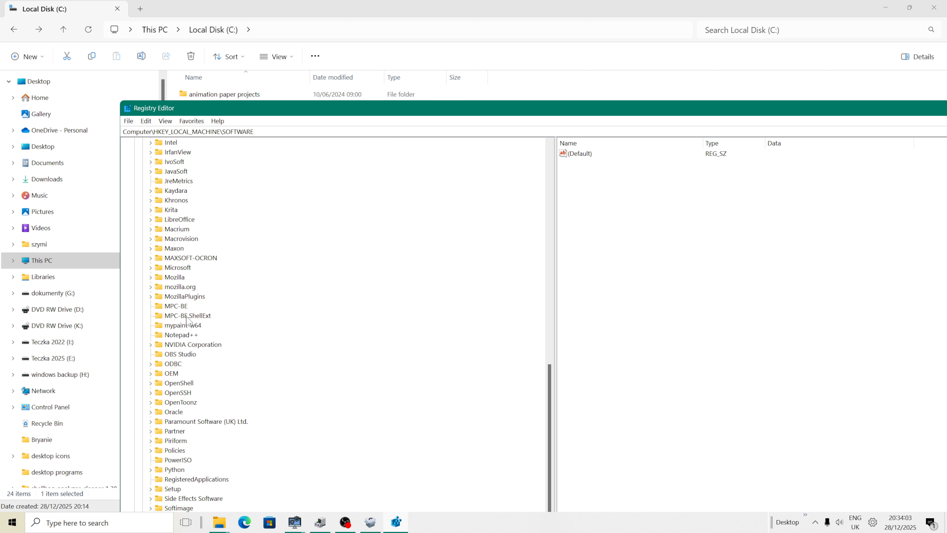
left_click(183, 267)
left_click(150, 268)
scroll(230, 316, "down", 9)
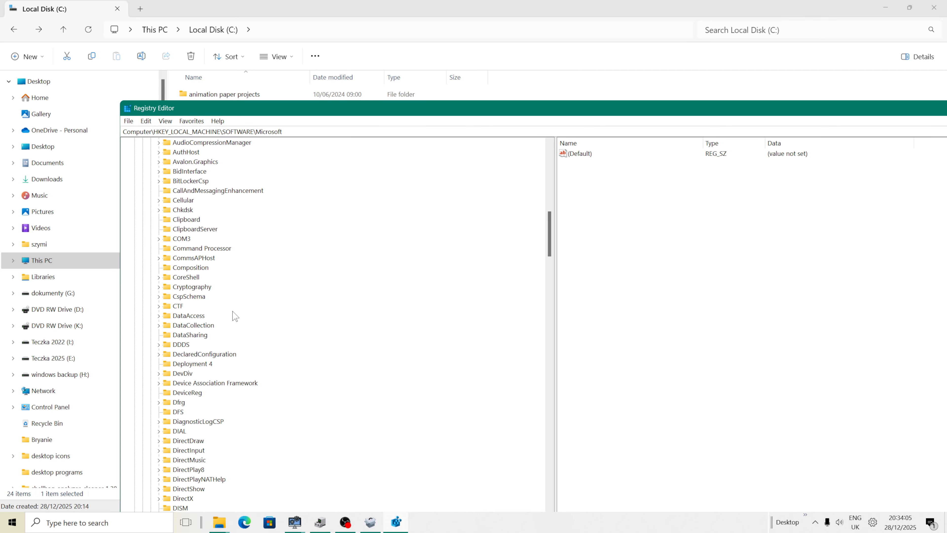
Collapse CurrentVersion and Windows under the Microsoft key, then select and expand Windows NT.
left_click_drag(549, 246, 511, 406)
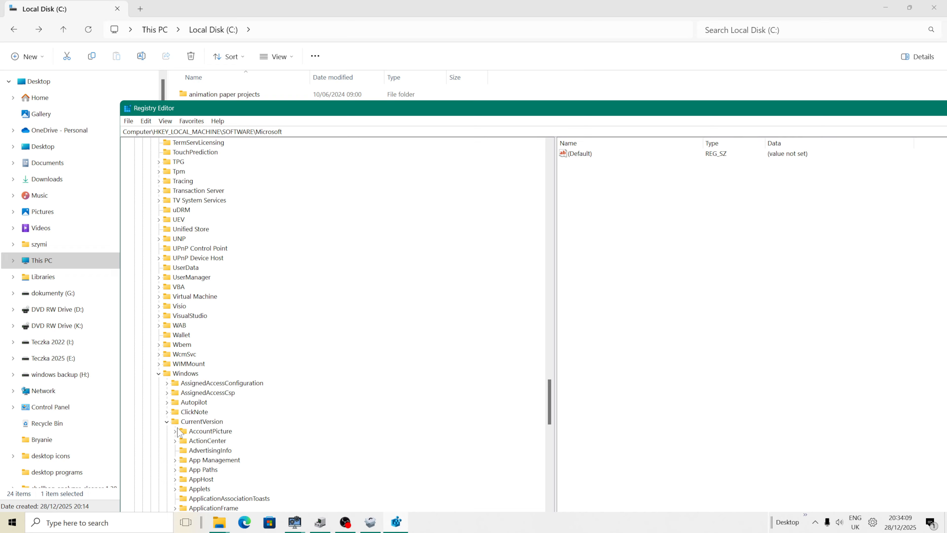
left_click(167, 422)
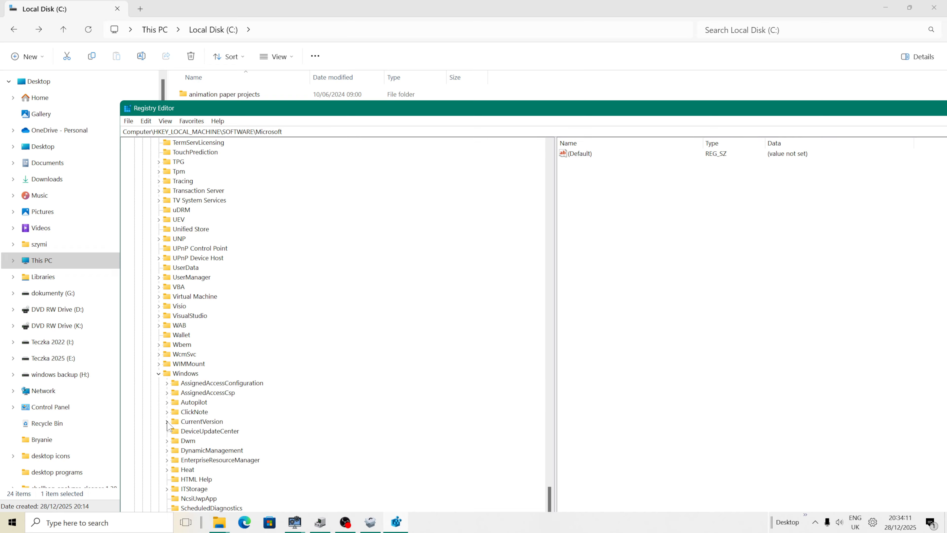
left_click(158, 373)
scroll(215, 410, "down", 2)
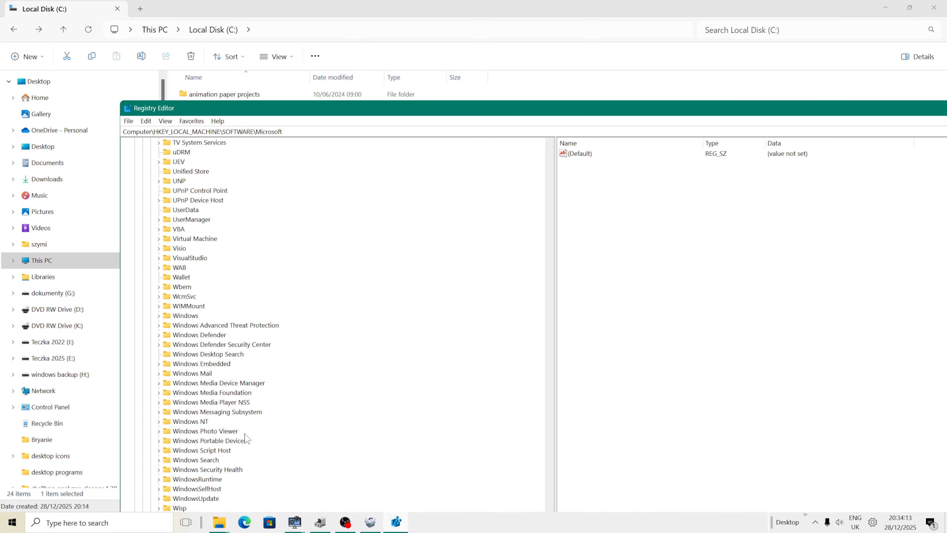
left_click(201, 422)
left_click(159, 421)
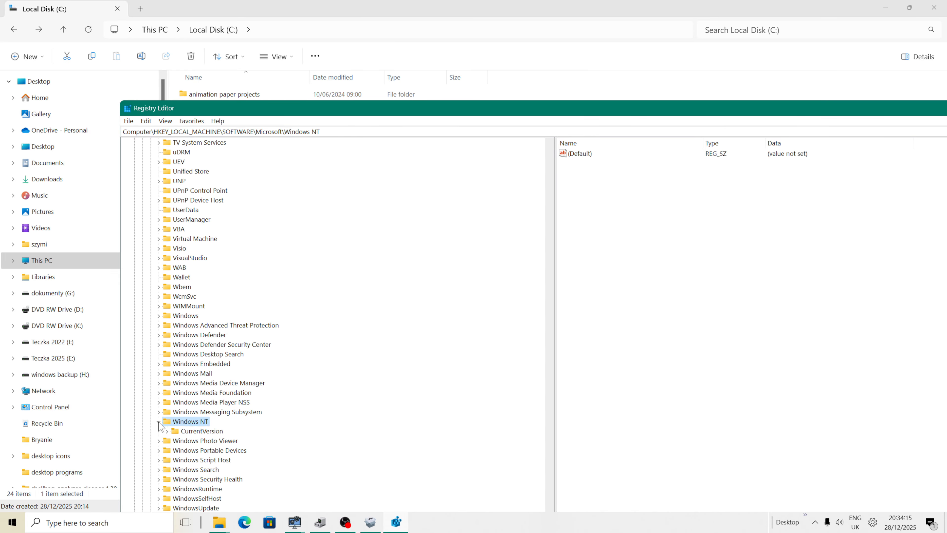
Expand CurrentVersion under Windows NT, then select and expand its Image File Execution Options key.
left_click(171, 432)
left_click(167, 432)
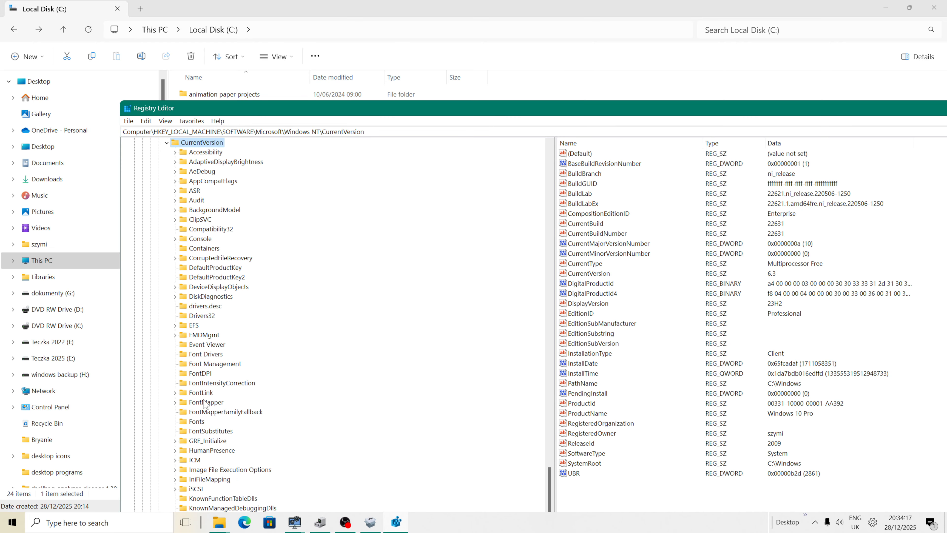
left_click(227, 470)
scroll(240, 414, "down", 4)
left_click(175, 354)
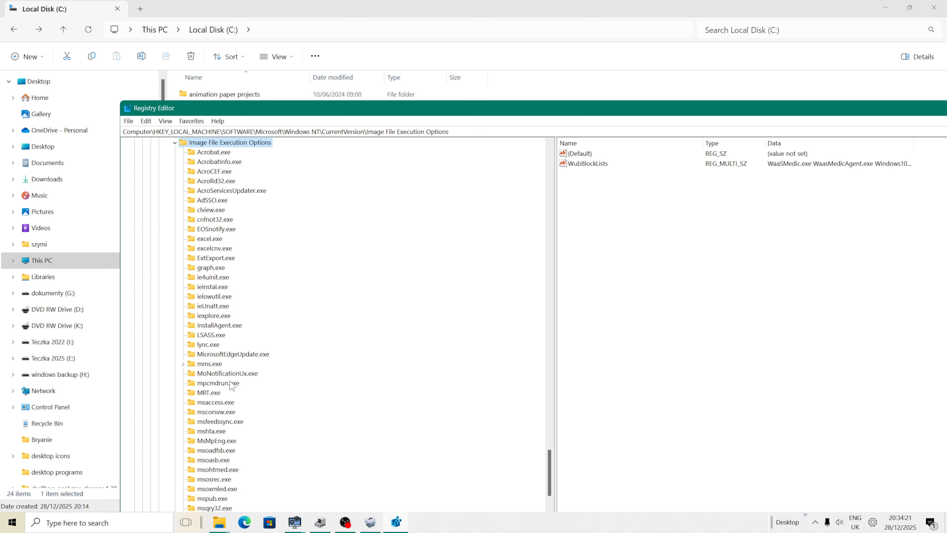
Inspect the values of several Image File Execution Options subkeys, including graph.exe, InstallAgent.exe and LSASS.exe.
left_click(214, 162)
left_click(219, 267)
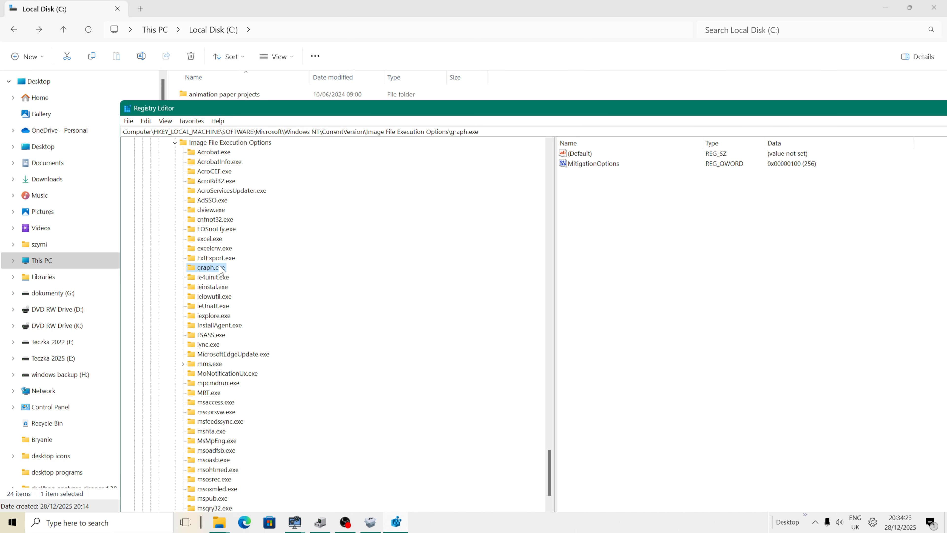
left_click(219, 297)
left_click(219, 316)
left_click(219, 326)
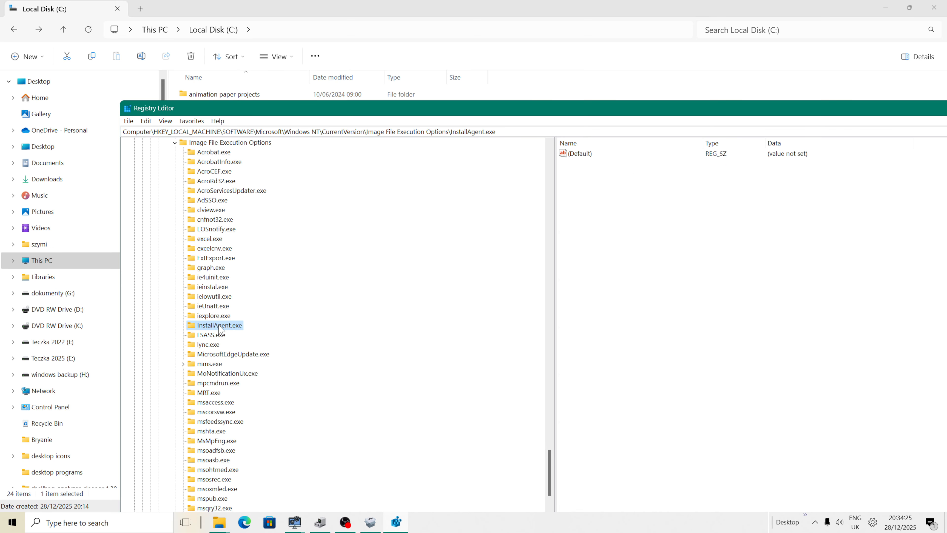
left_click(219, 334)
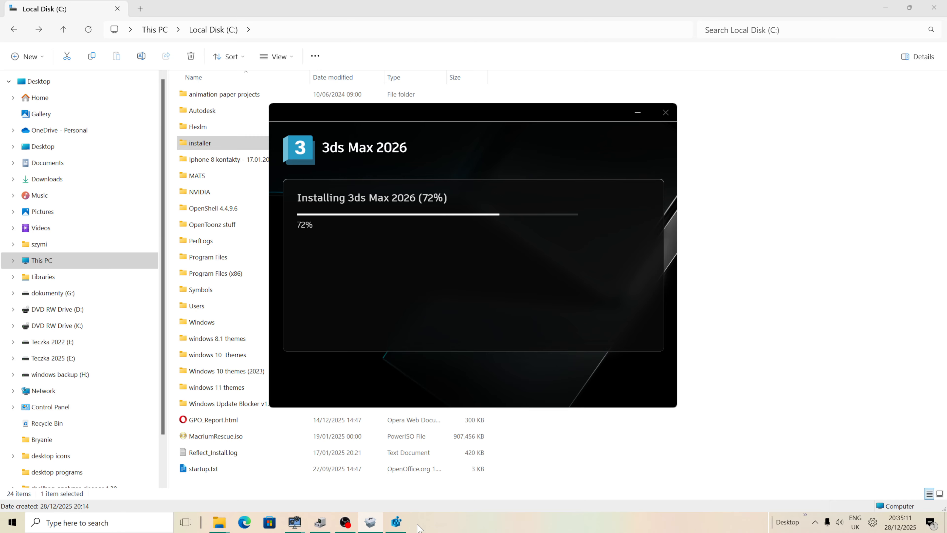
Switch back to Registry Editor and delete the debugger value from the UpdateAssistant.exe key under Image File Execution Options.
left_click(397, 522)
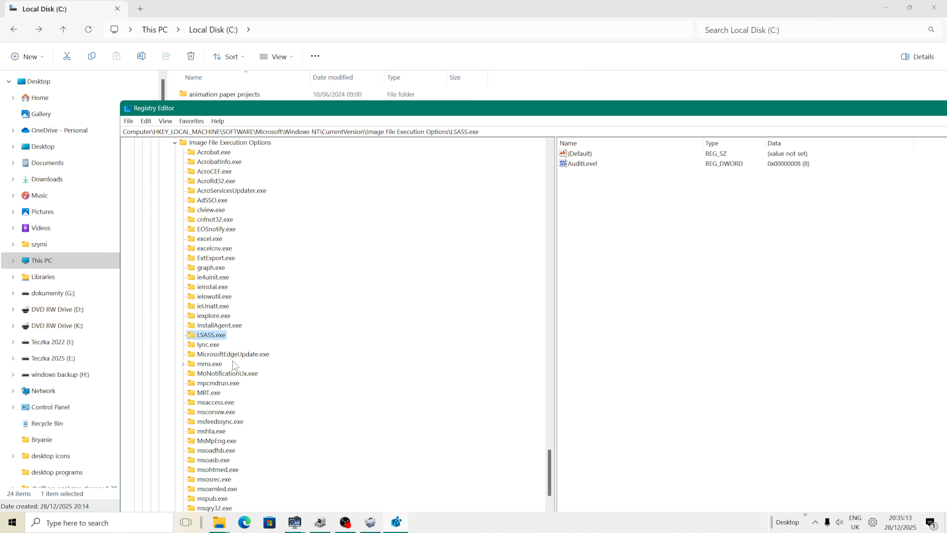
scroll(242, 399, "down", 6)
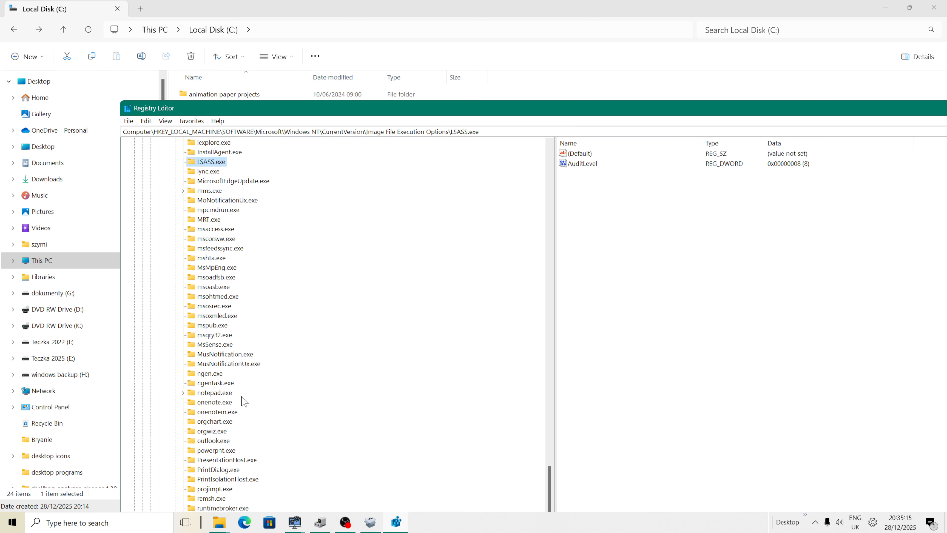
scroll(243, 407, "down", 3)
scroll(242, 429, "down", 3)
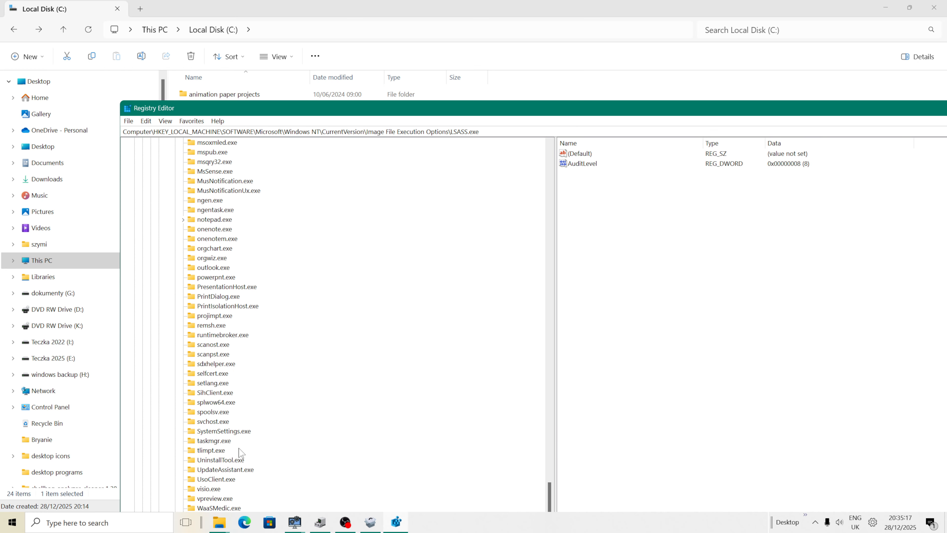
left_click(235, 461)
left_click(228, 471)
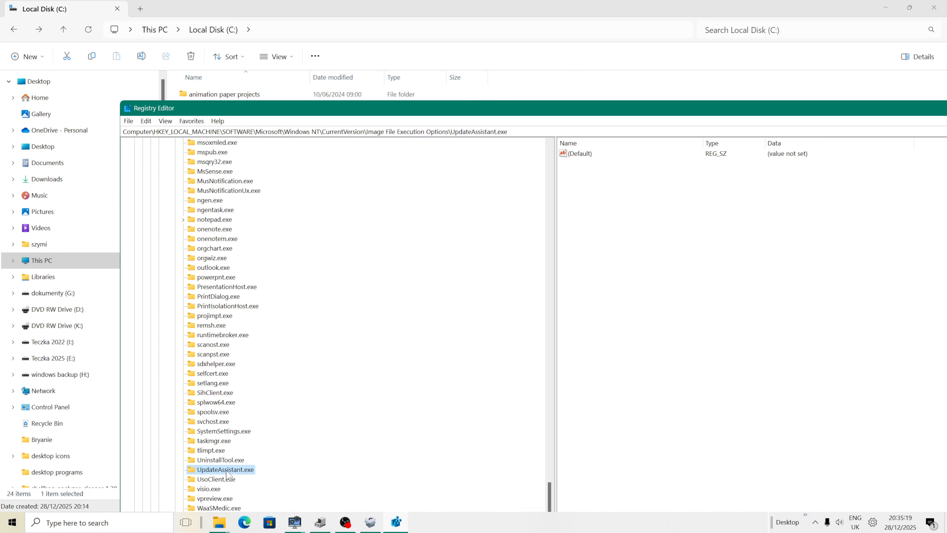
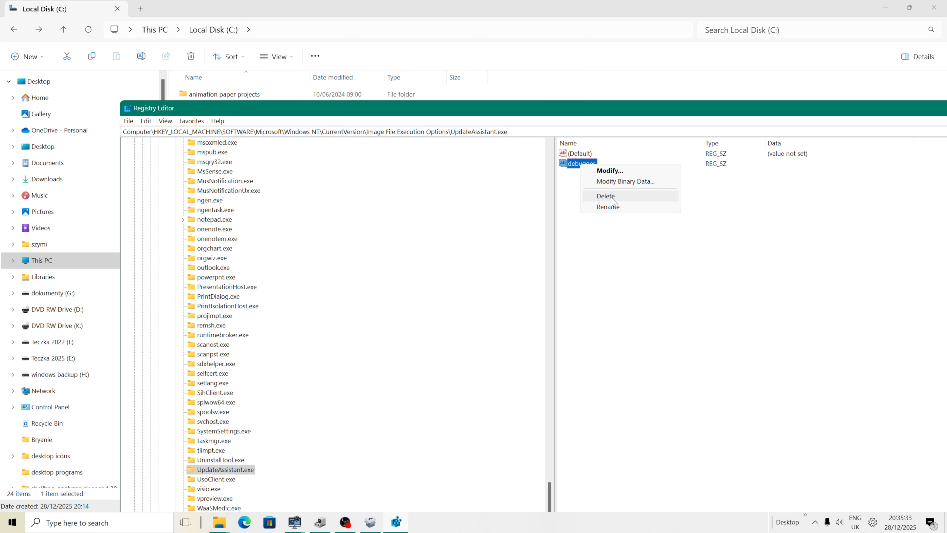
left_click(606, 197)
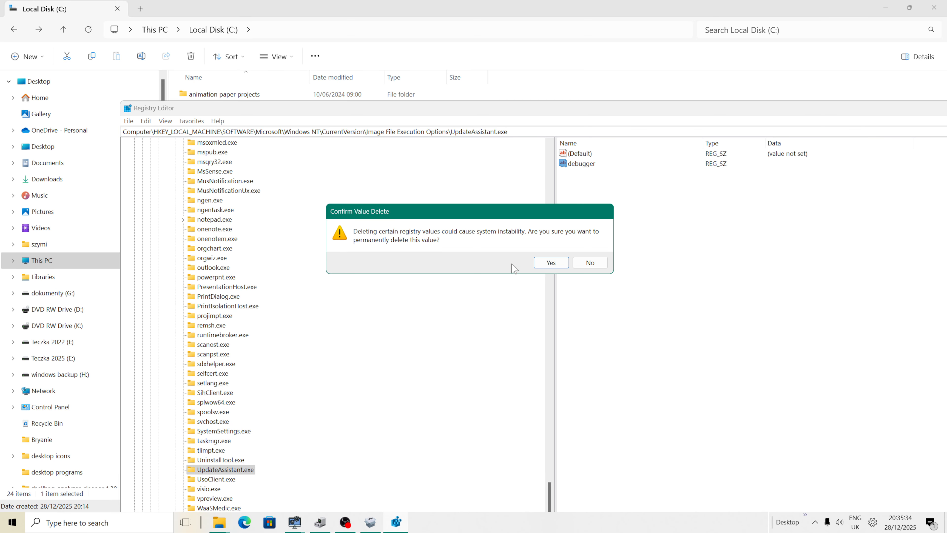
left_click(550, 262)
Check the WaasMedicAgent.exe, MicrosoftEdgeUpdate.exe, InstallAgent.exe and AdSSO.exe keys for debugger values.
scroll(251, 314, "down", 4)
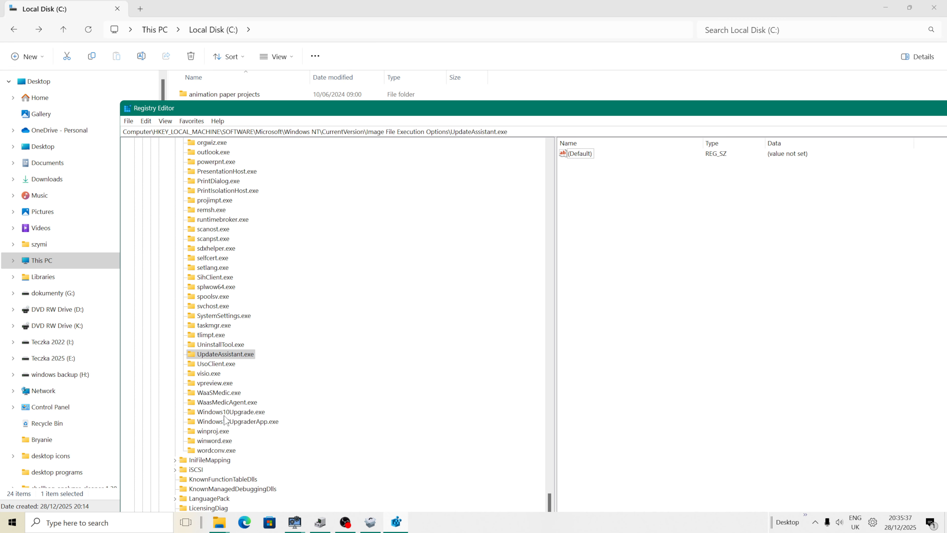
left_click(239, 403)
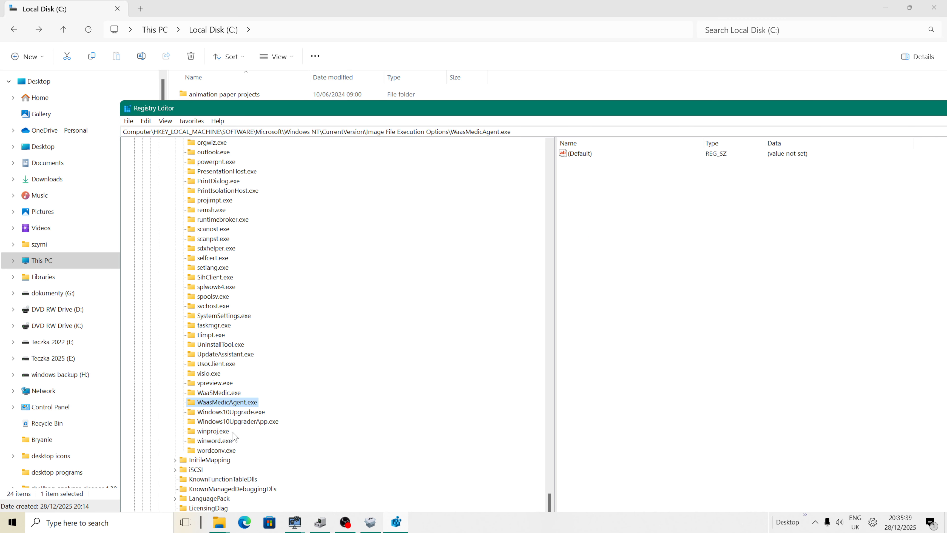
scroll(223, 455, "up", 9)
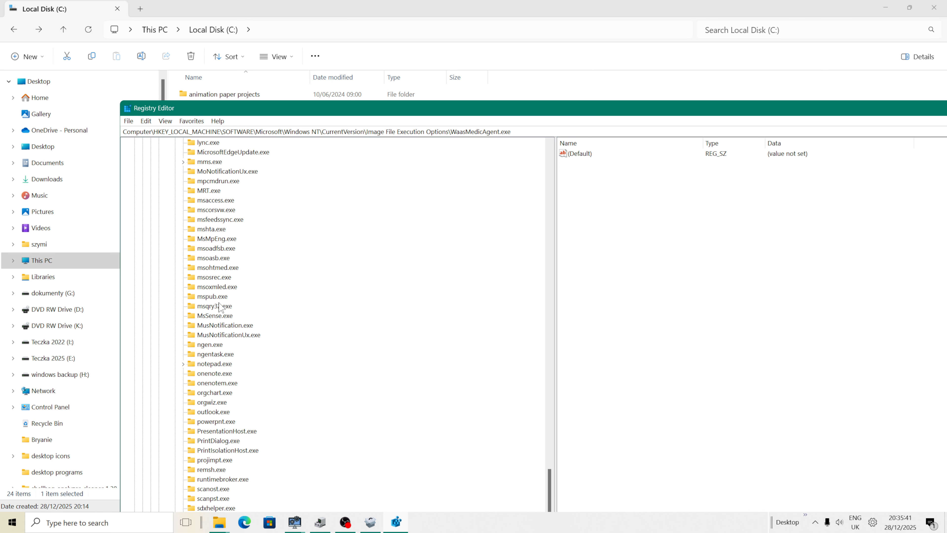
scroll(220, 308, "up", 3)
left_click(214, 240)
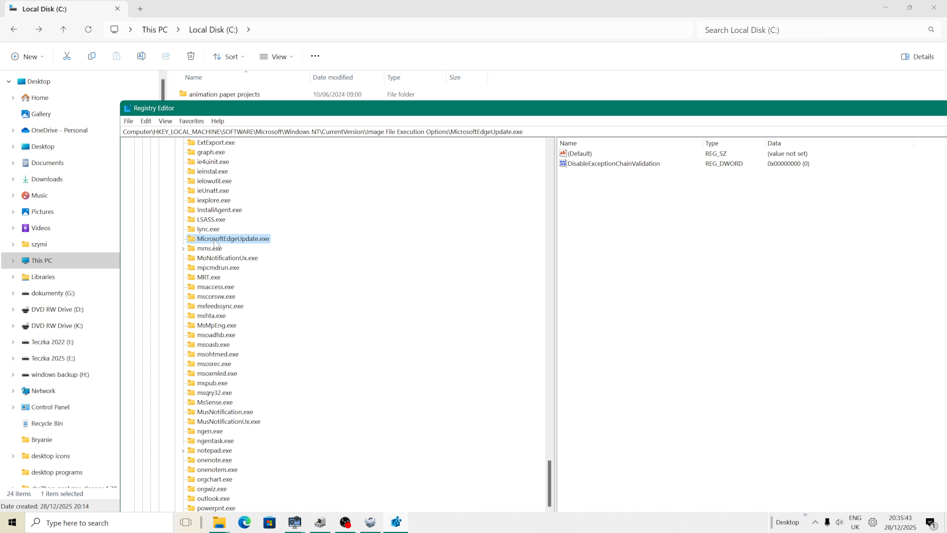
scroll(222, 247, "up", 1)
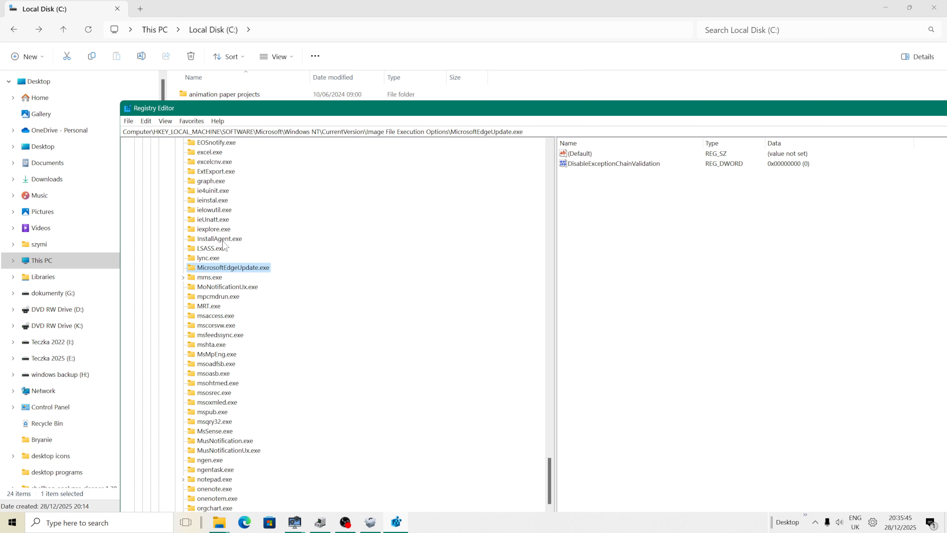
left_click(223, 239)
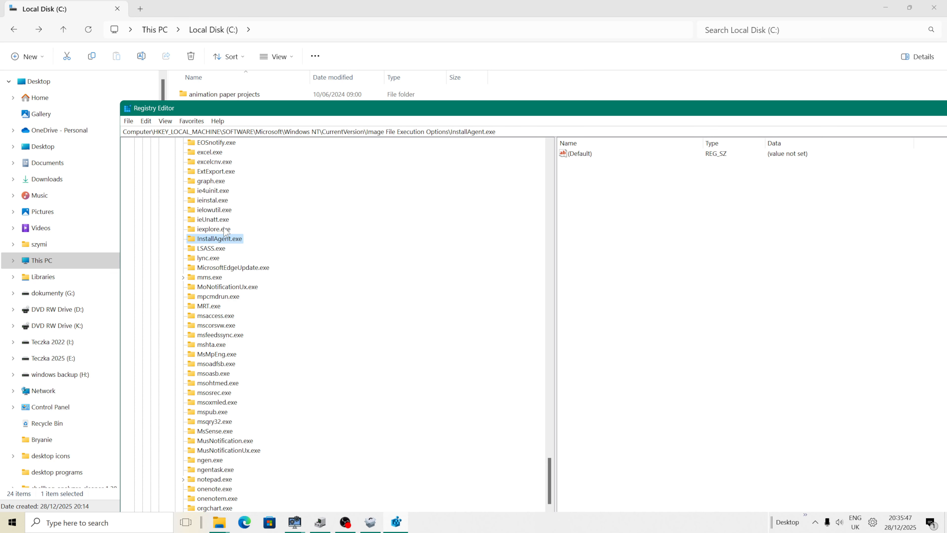
scroll(226, 249, "up", 2)
left_click(218, 174)
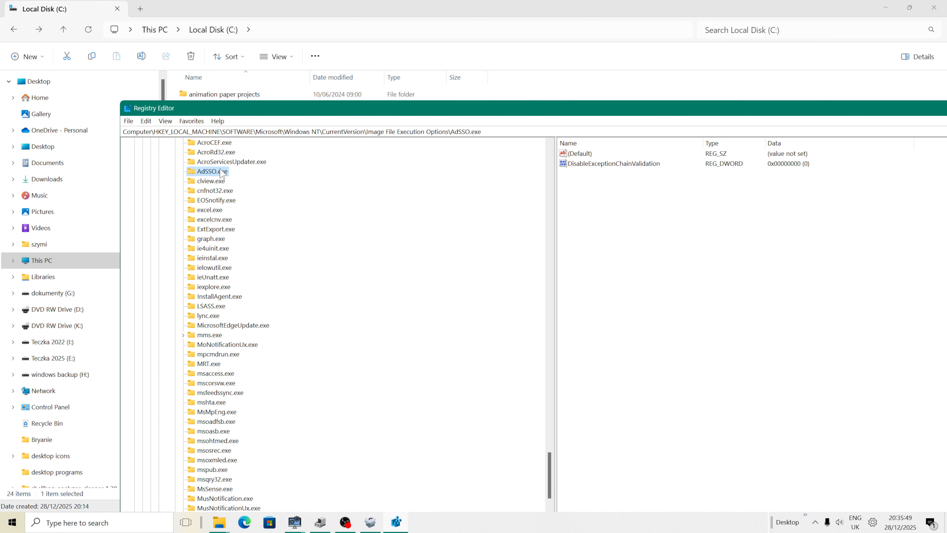
Check the values of the ieinstal.exe, InstallAgent.exe, LSASS.exe, lync.exe and MicrosoftEdgeUpdate.exe keys.
scroll(222, 175, "up", 2)
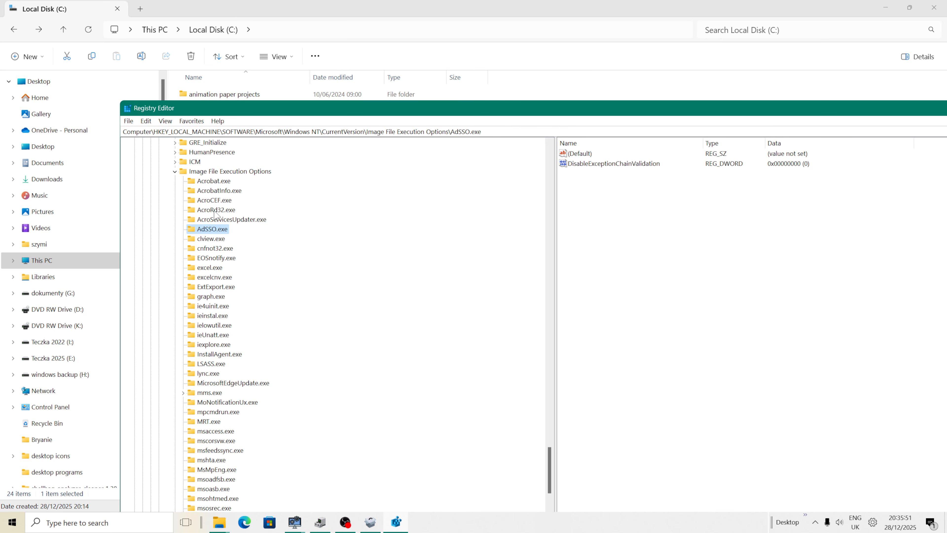
left_click(221, 317)
left_click(236, 356)
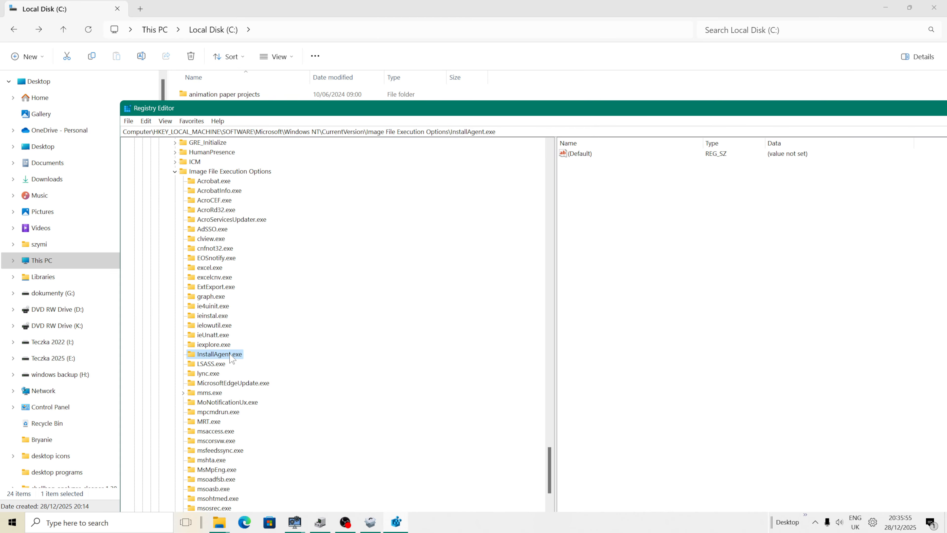
left_click(224, 364)
left_click(224, 373)
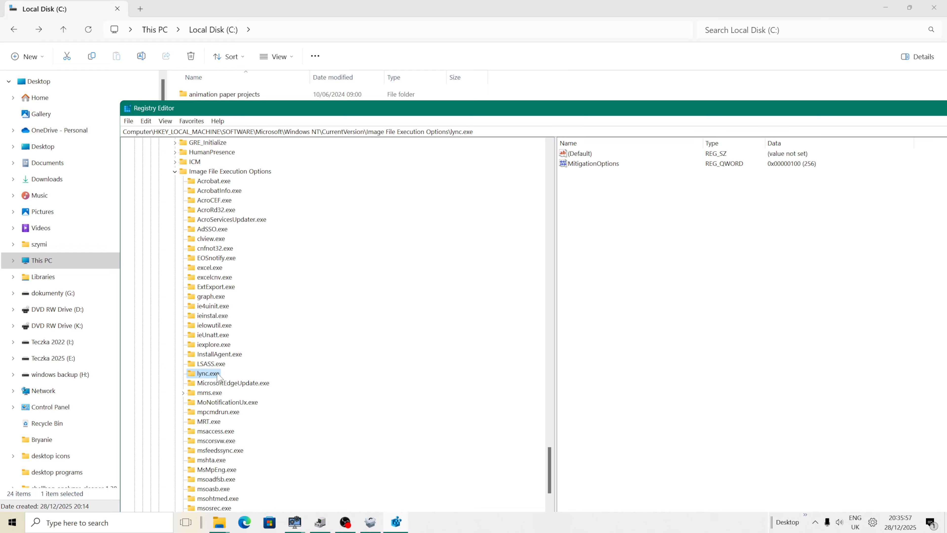
left_click(229, 383)
scroll(215, 357, "up", 2)
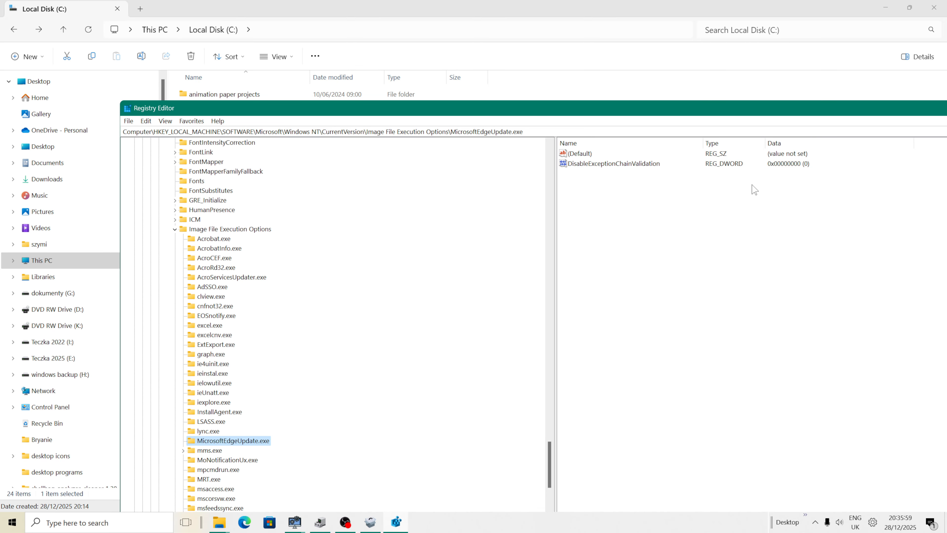
Close Registry Editor, then switch to System Informer and show its list of running processes.
left_click_drag(890, 111, 576, 125)
left_click(751, 128)
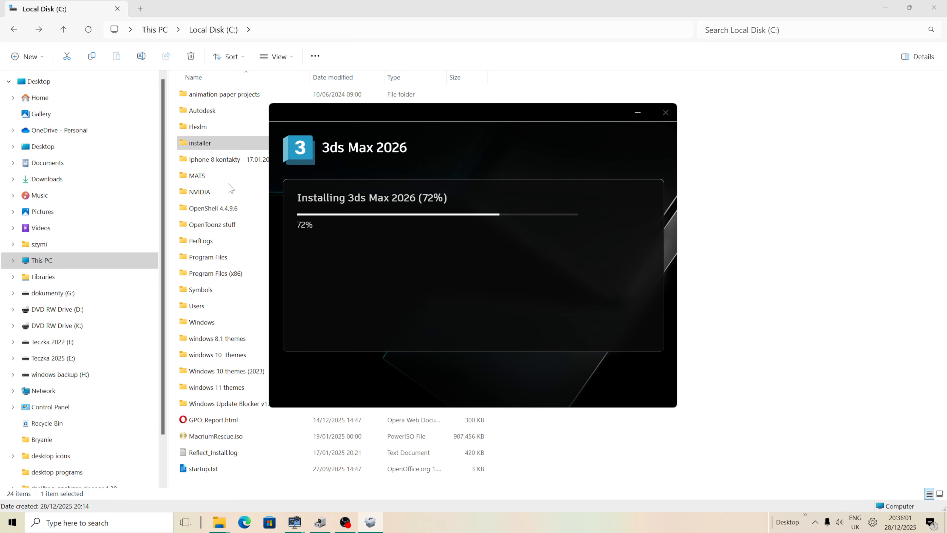
mouse_move(293, 520)
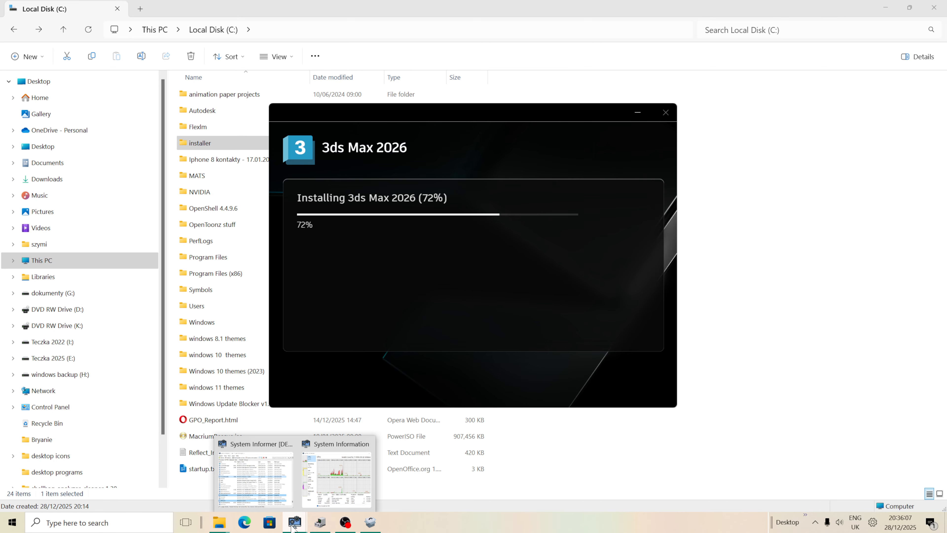
left_click(255, 474)
scroll(588, 357, "up", 6)
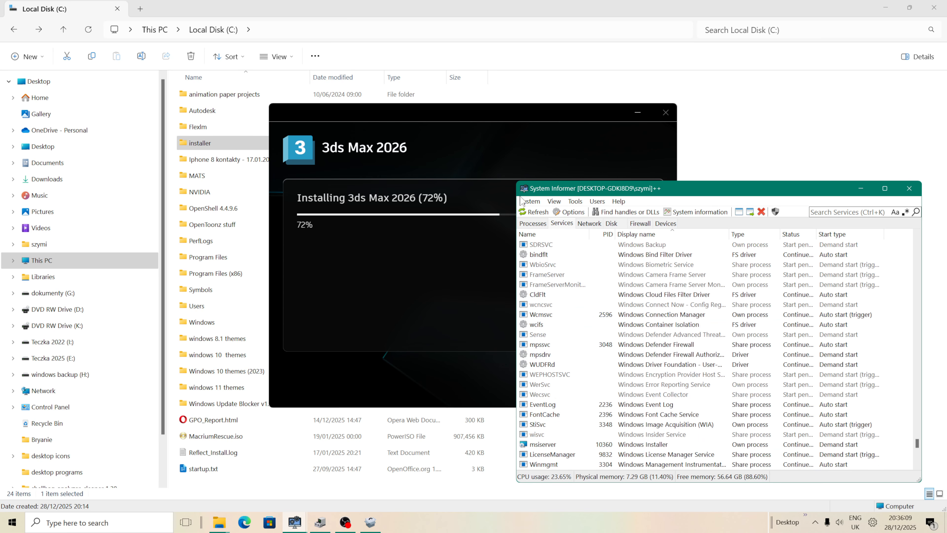
left_click(535, 224)
Examine the details of the running Autodesk access and licensing processes, then select AdskAccessServiceHost.exe.
scroll(616, 355, "down", 6)
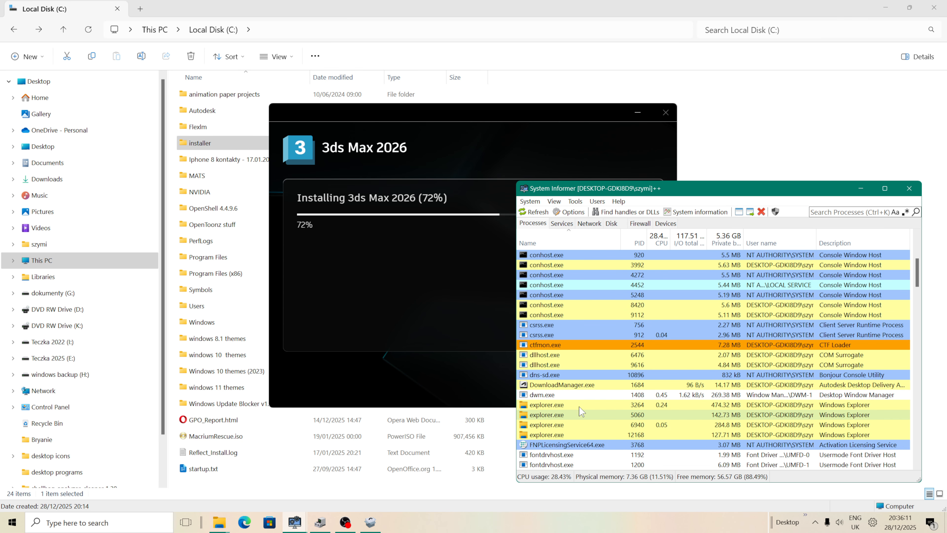
scroll(582, 391, "up", 6)
mouse_move(567, 268)
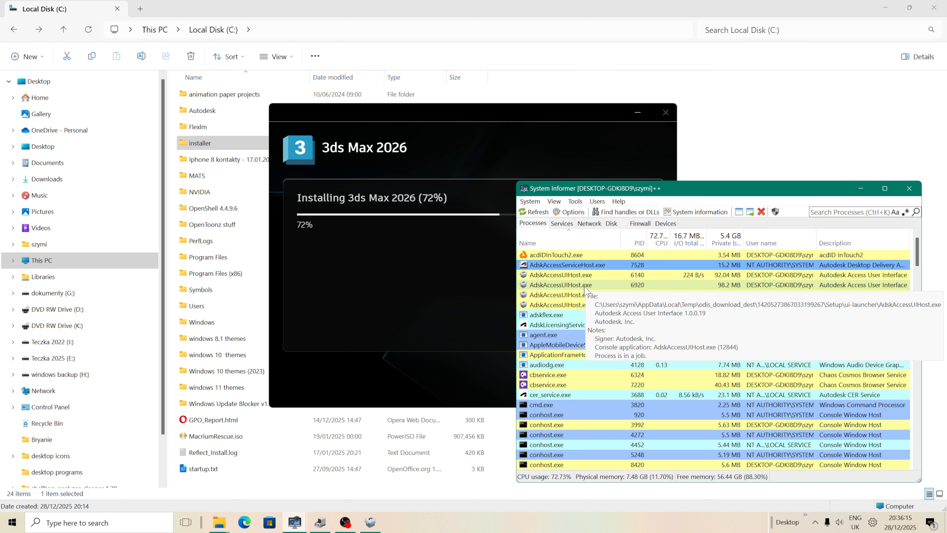
mouse_move(557, 329)
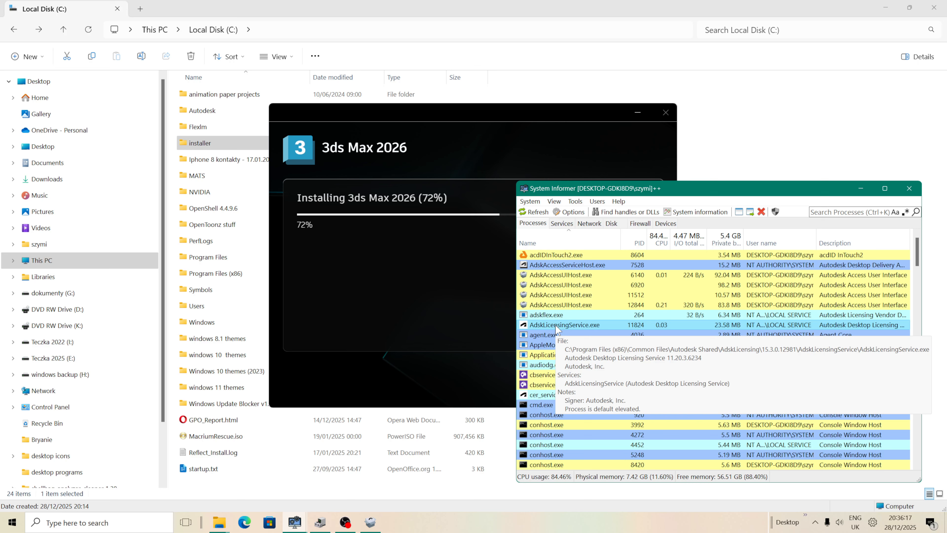
right_click(566, 325)
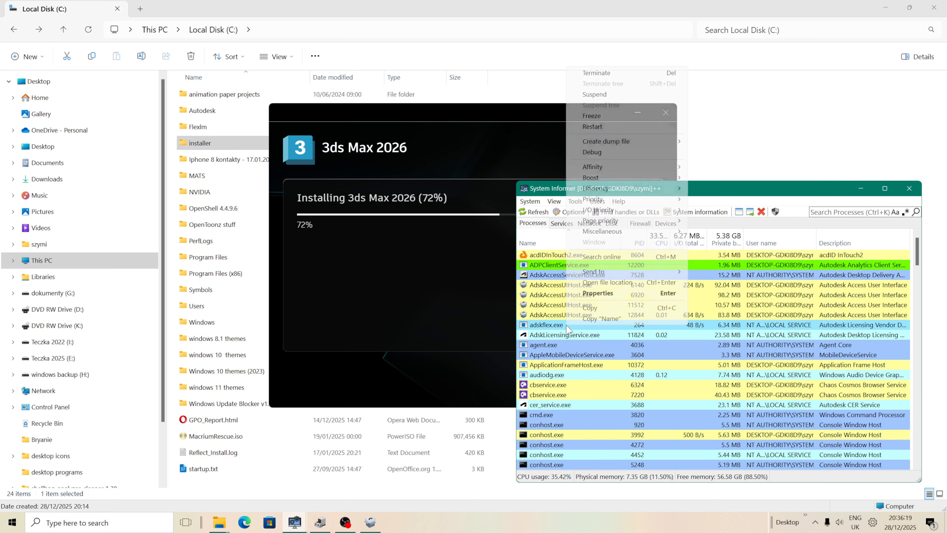
left_click(552, 278)
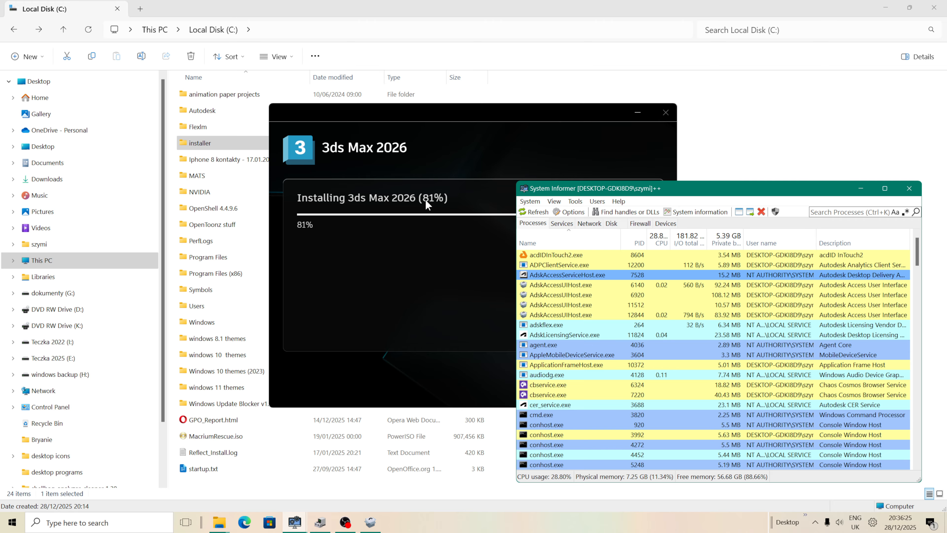
Open the file location of the AdskAccessServiceHost.exe process.
mouse_move(535, 280)
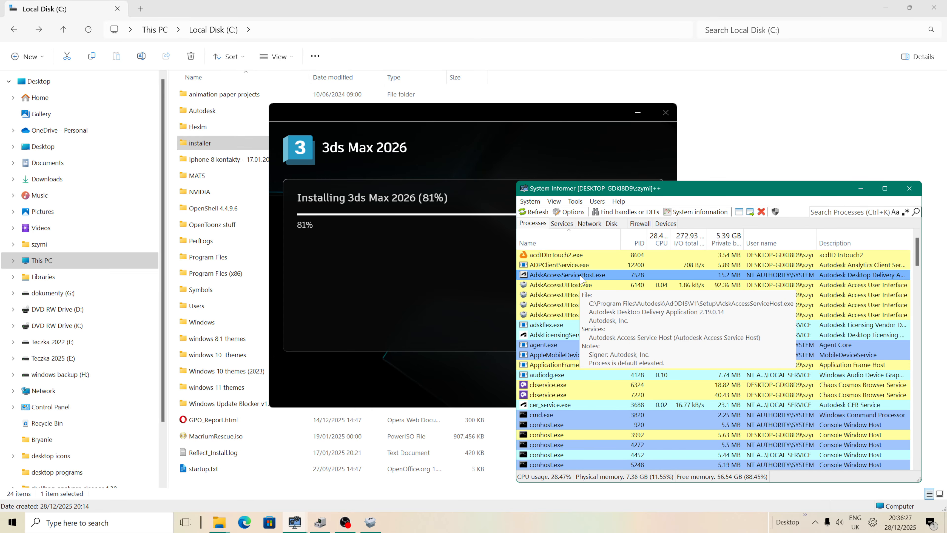
right_click(581, 280)
left_click(636, 234)
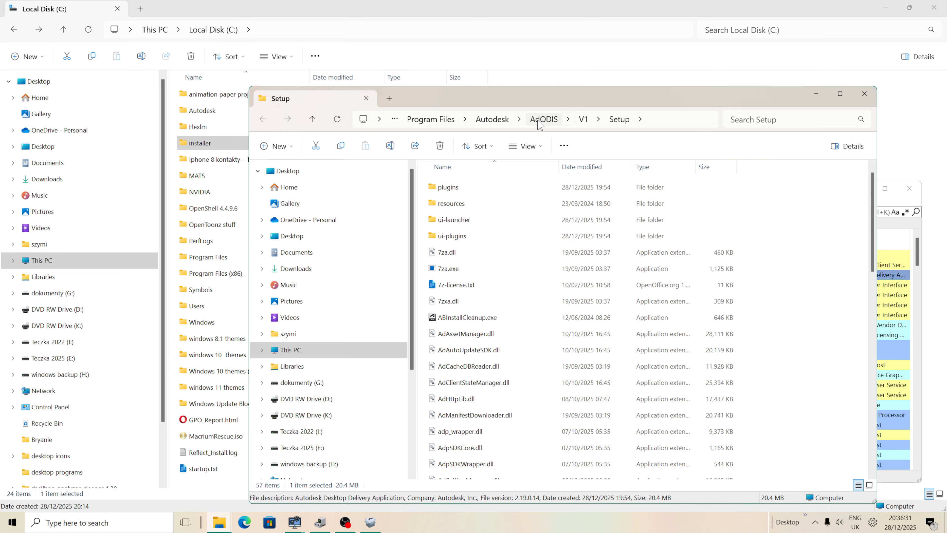
Go up to the AdODIS folder, open V1 to view RemoveODIS.exe, then minimise the folder window.
left_click(539, 125)
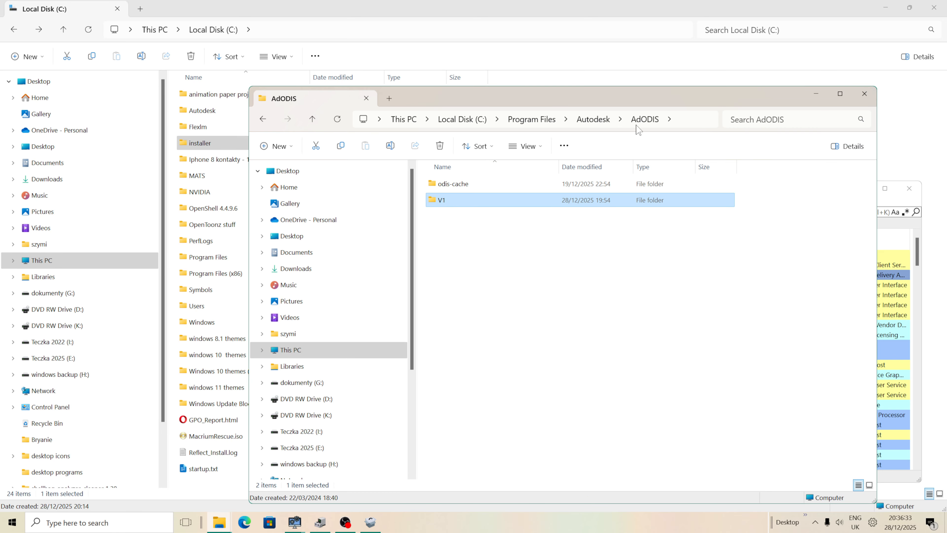
double_click(450, 202)
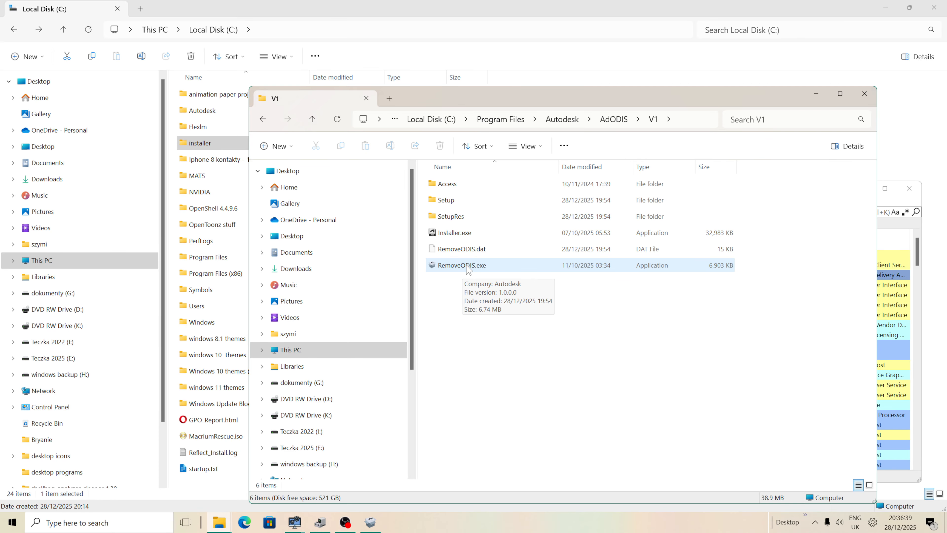
left_click(816, 94)
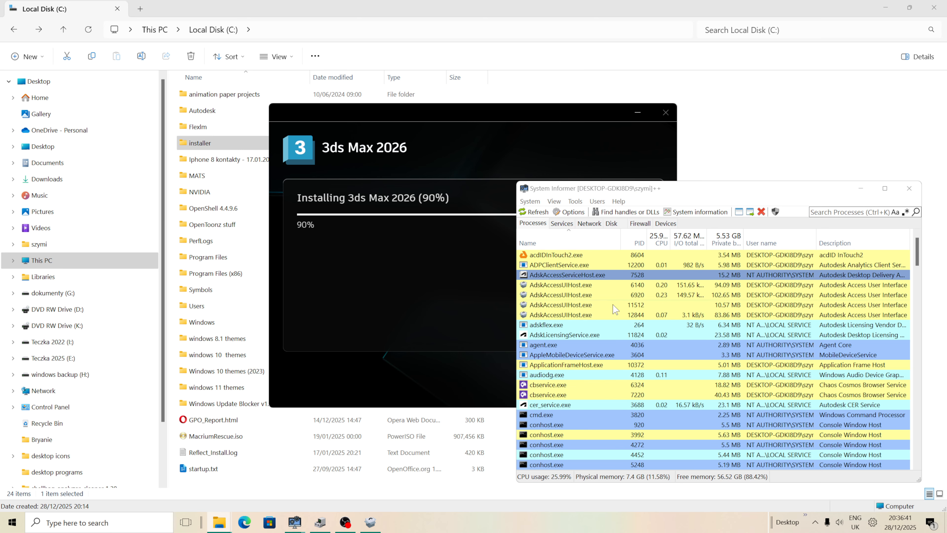
Open the file location of the AdskLicensingService.exe process, go up to the AdskLicensing folder to view the uninstall.exe details, and minimise the window.
right_click(567, 334)
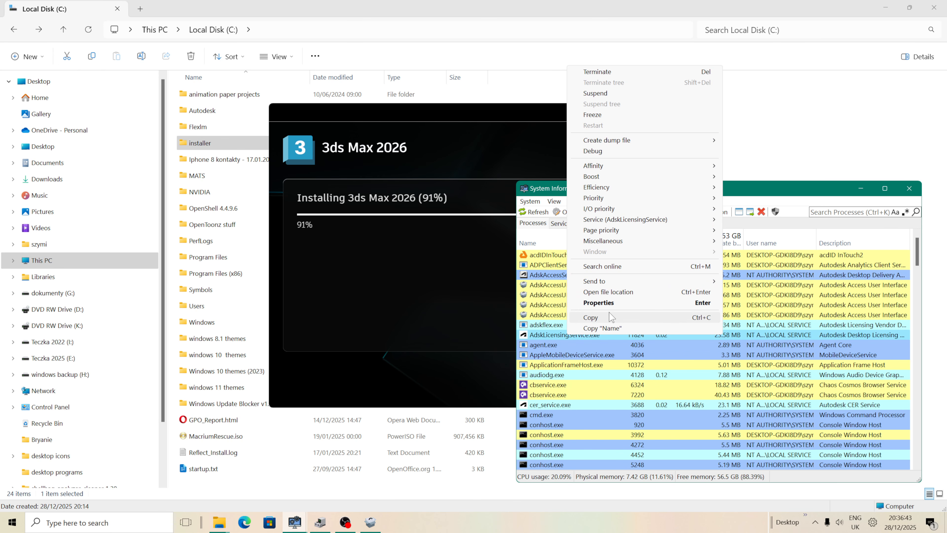
left_click(597, 292)
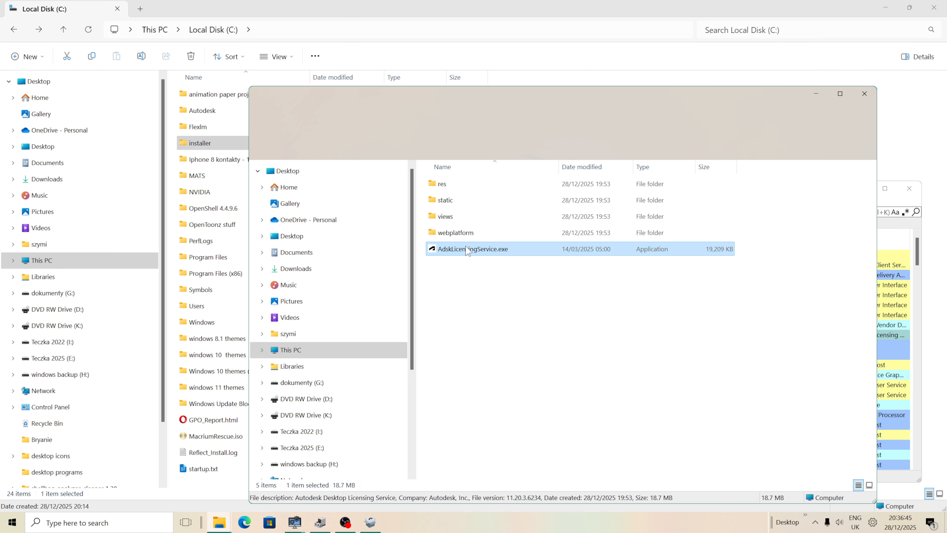
left_click(500, 119)
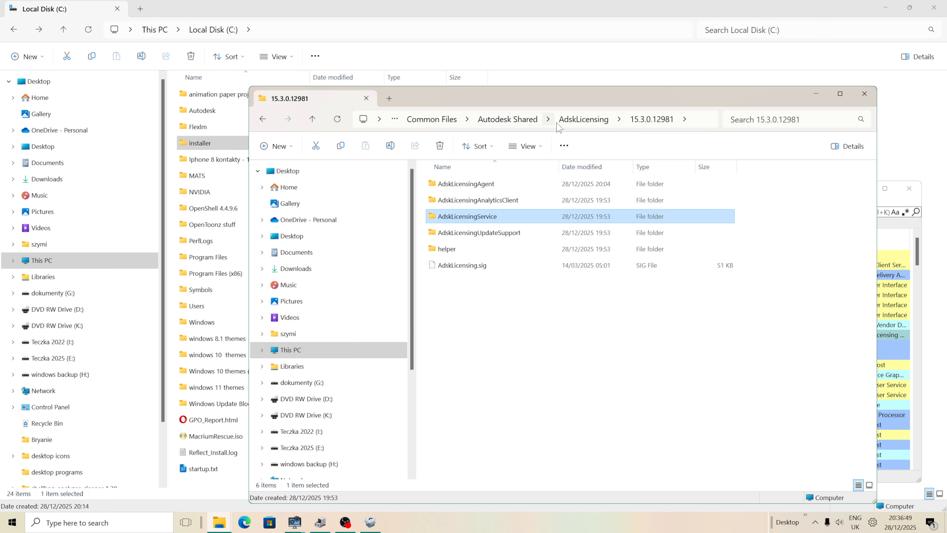
left_click(584, 119)
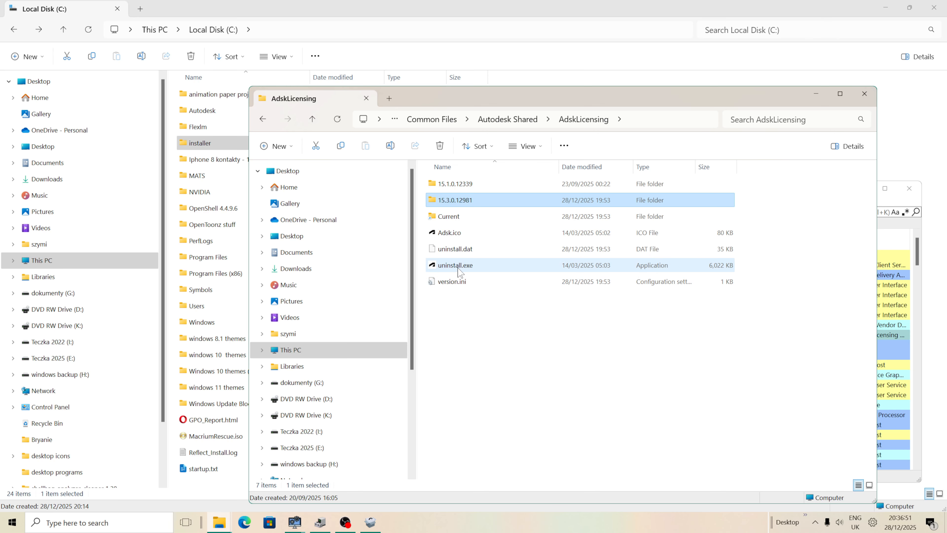
mouse_move(460, 273)
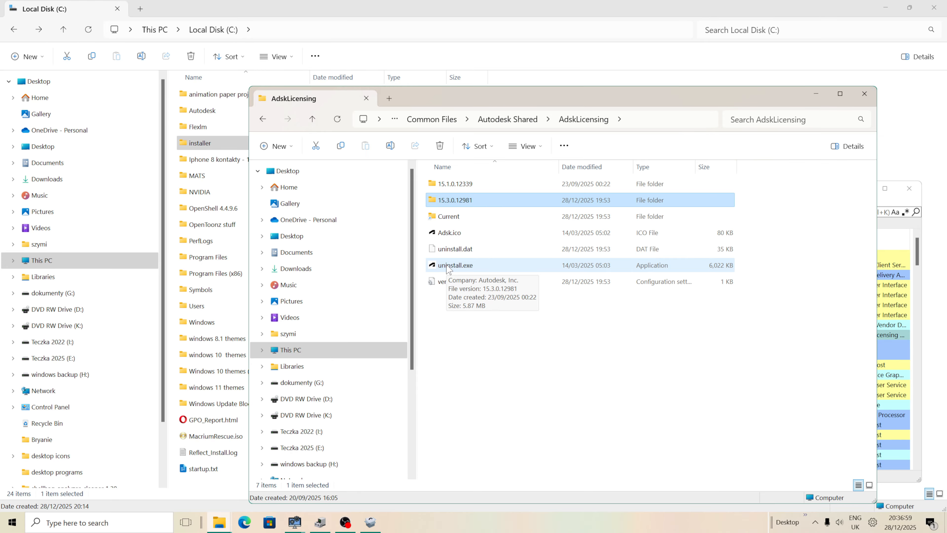
left_click(816, 94)
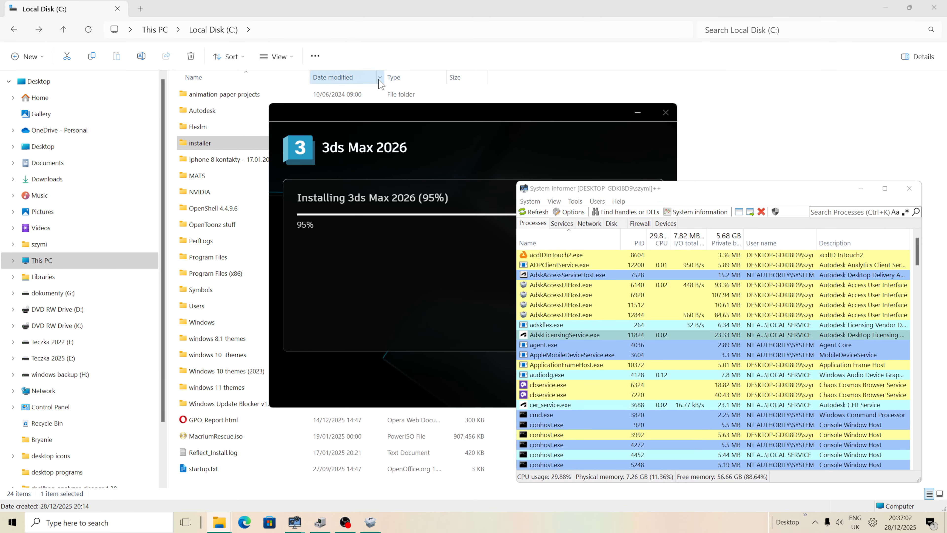
Open the Licensing folder inside x86 of the C: drive's installer folder and view the file details of AdskLicensing-installer.exe.
double_click(217, 144)
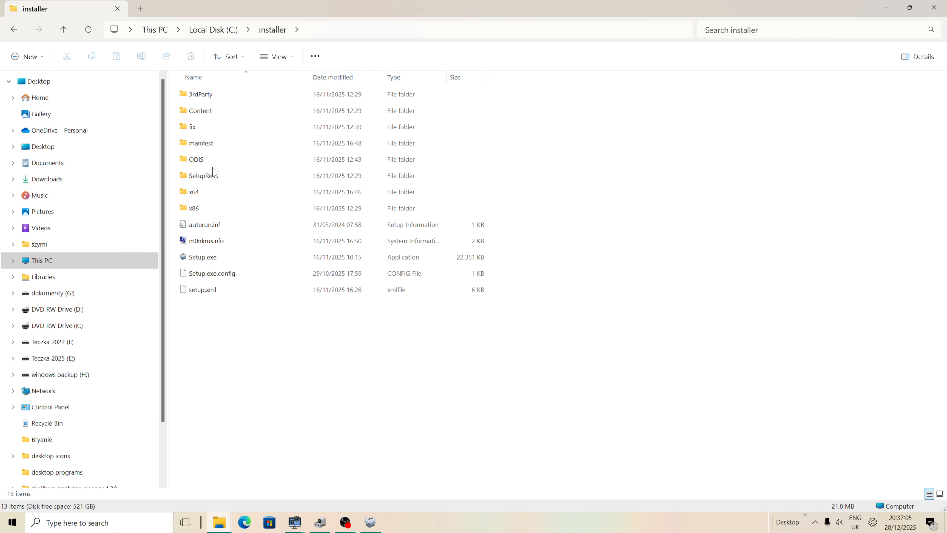
double_click(196, 209)
double_click(197, 96)
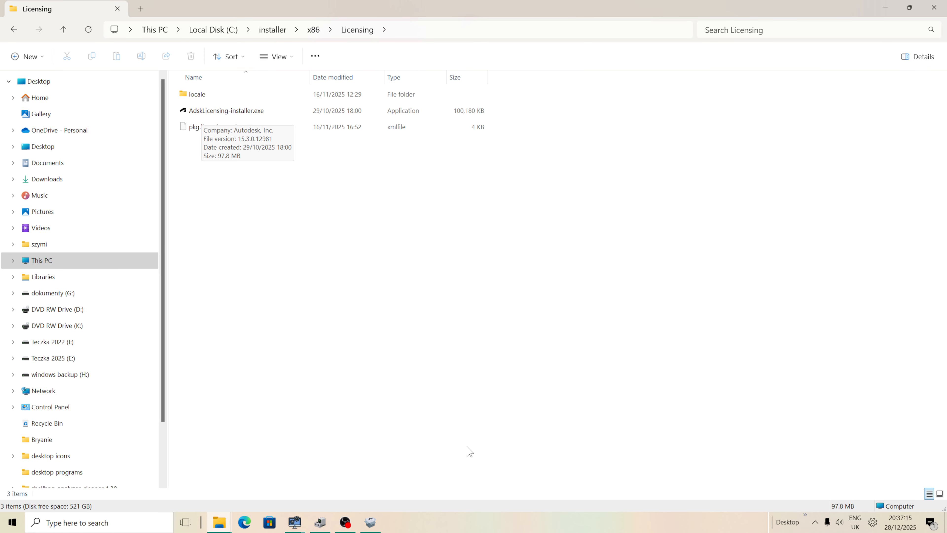
left_click(345, 522)
left_click(345, 522)
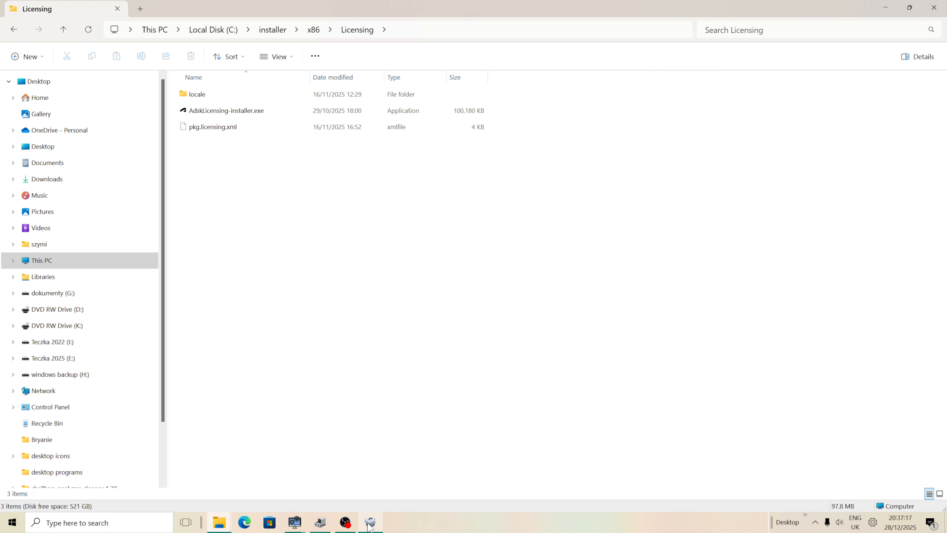
Bring the 3ds Max 2026 installer window to the front and finish the update once it completes.
left_click(370, 522)
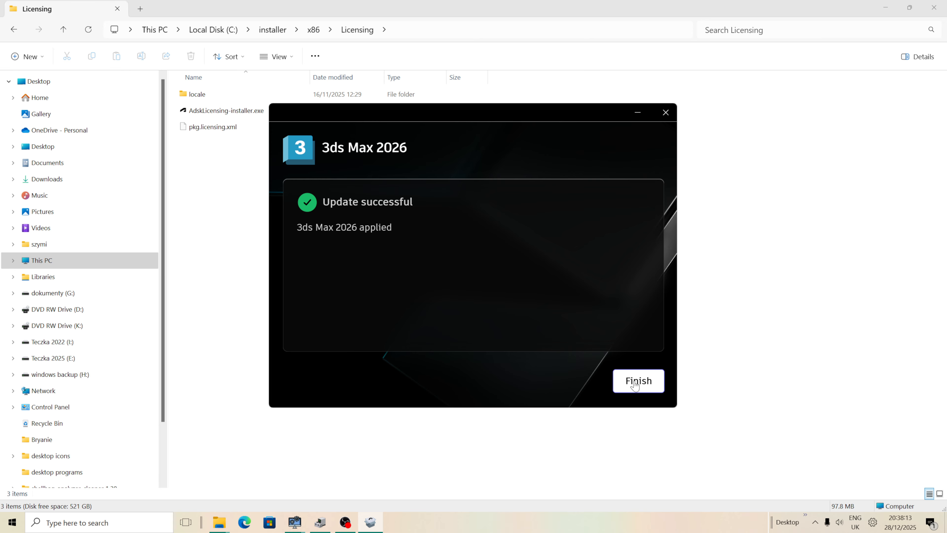
left_click(650, 382)
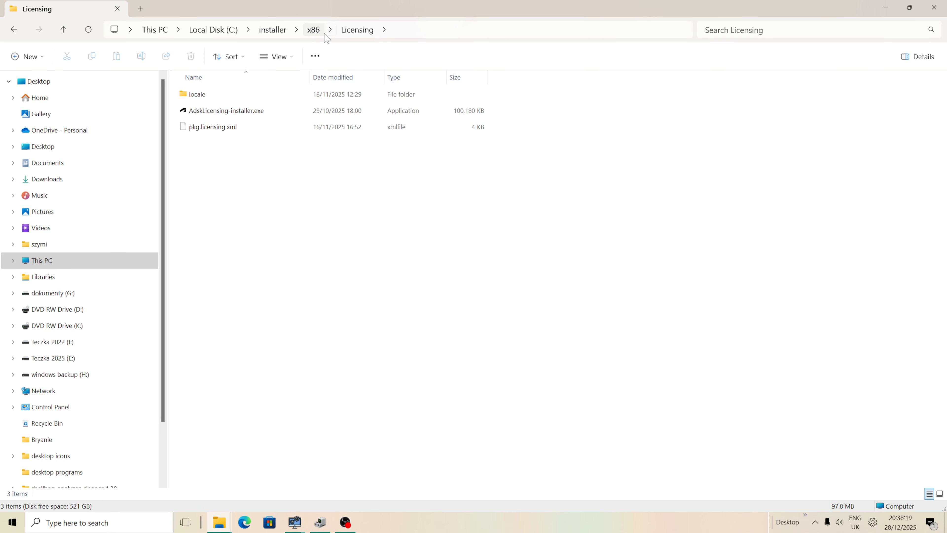
left_click(346, 524)
left_click(347, 523)
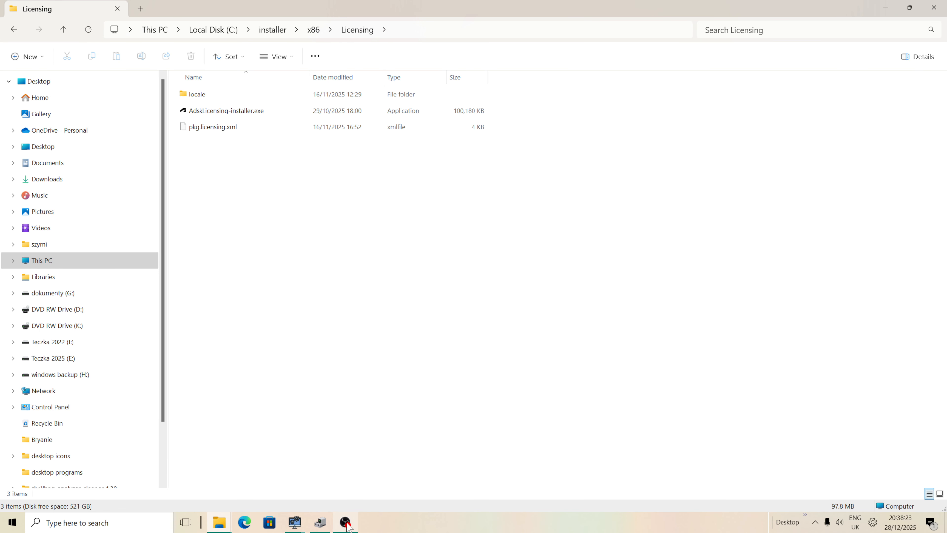